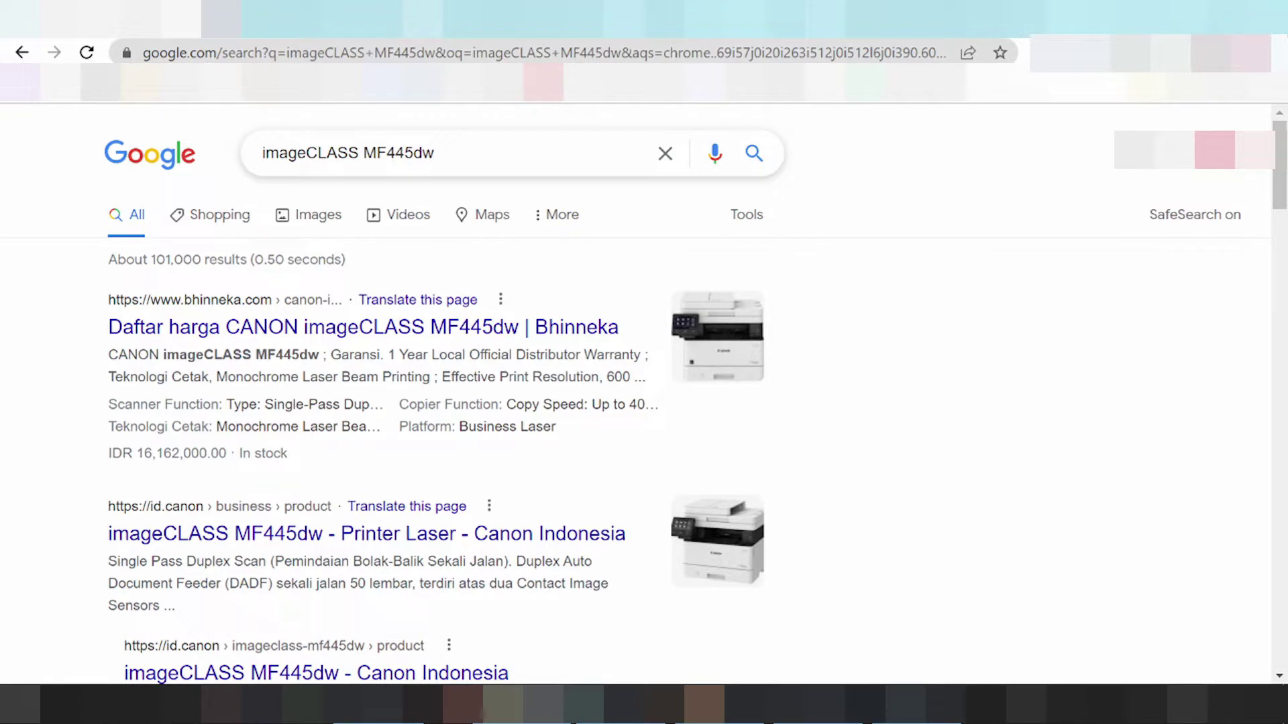
# Extend the search query to 'imageCLASS MF445dw driver download' and run it
pyautogui.doubleClick(398, 153)
pyautogui.click(434, 153)
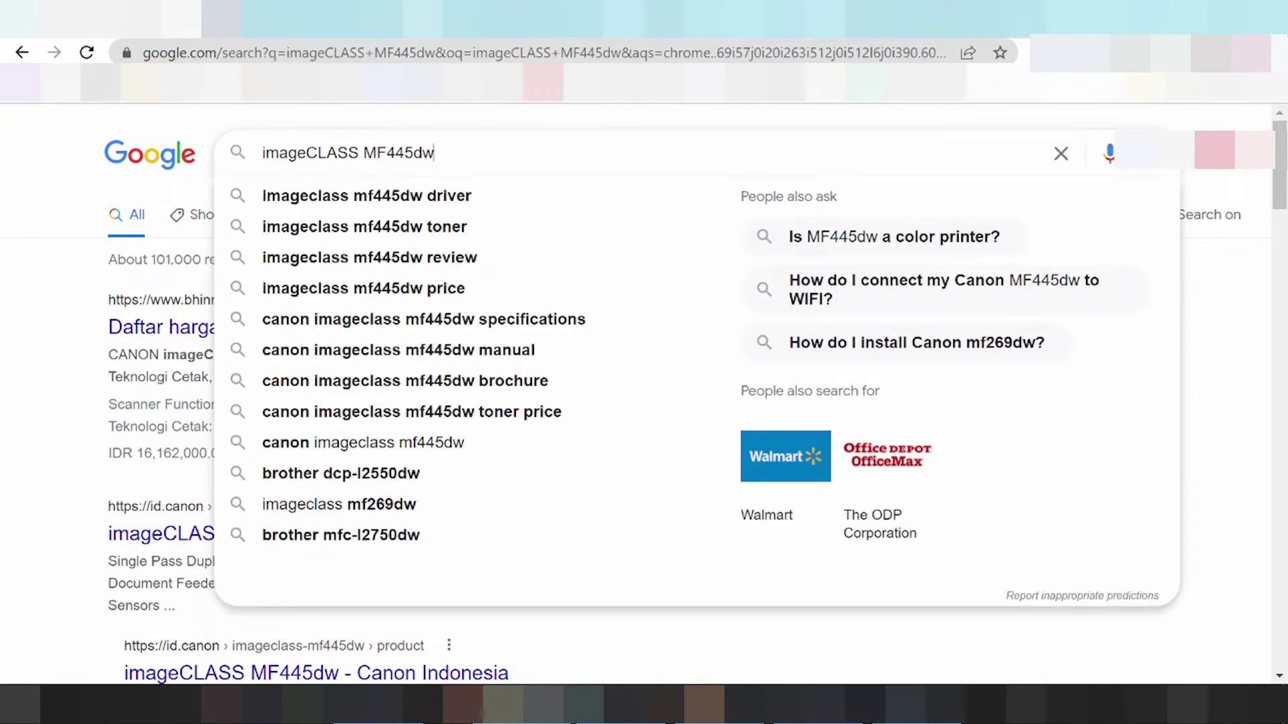
pyautogui.write('drive')
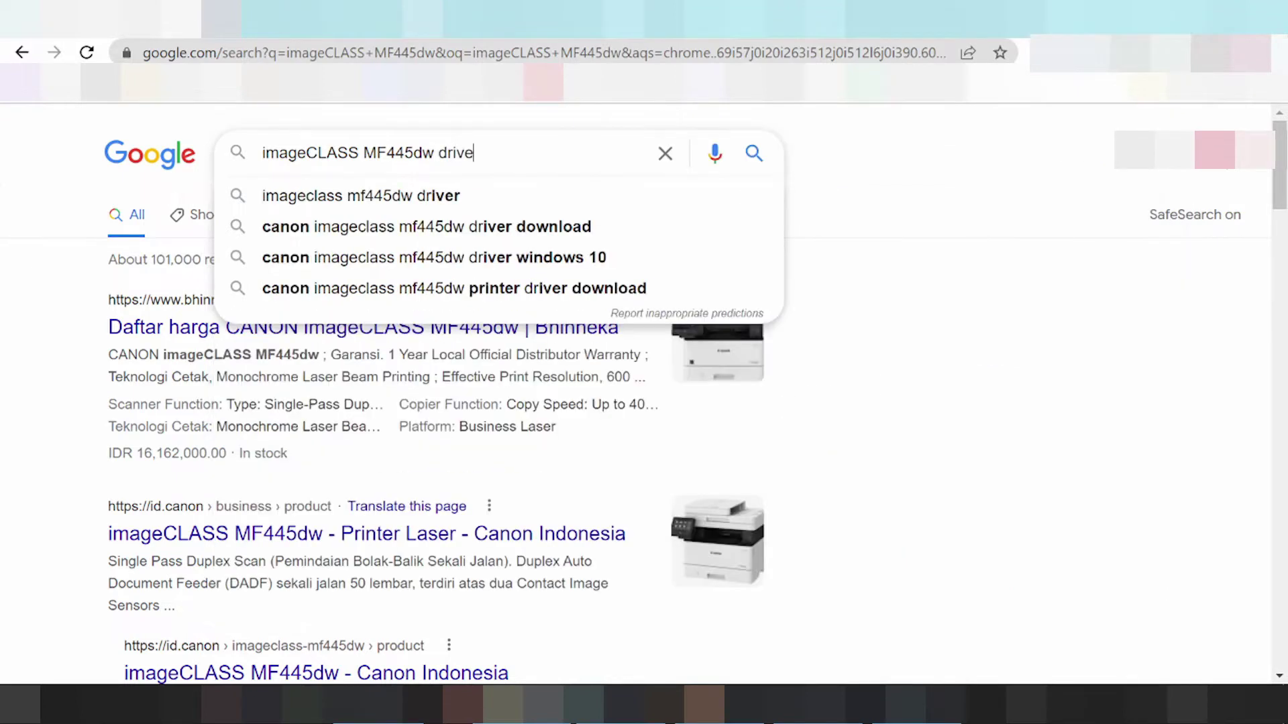
pyautogui.write('r download')
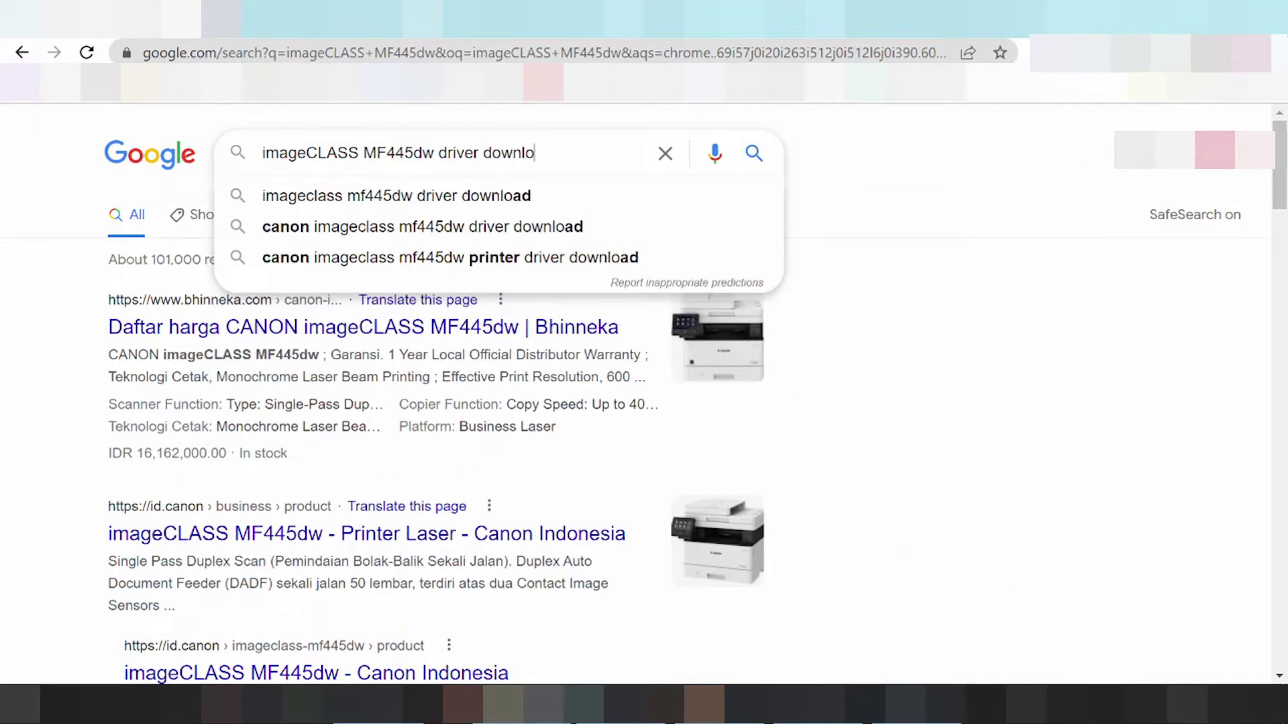
pyautogui.press('Return')
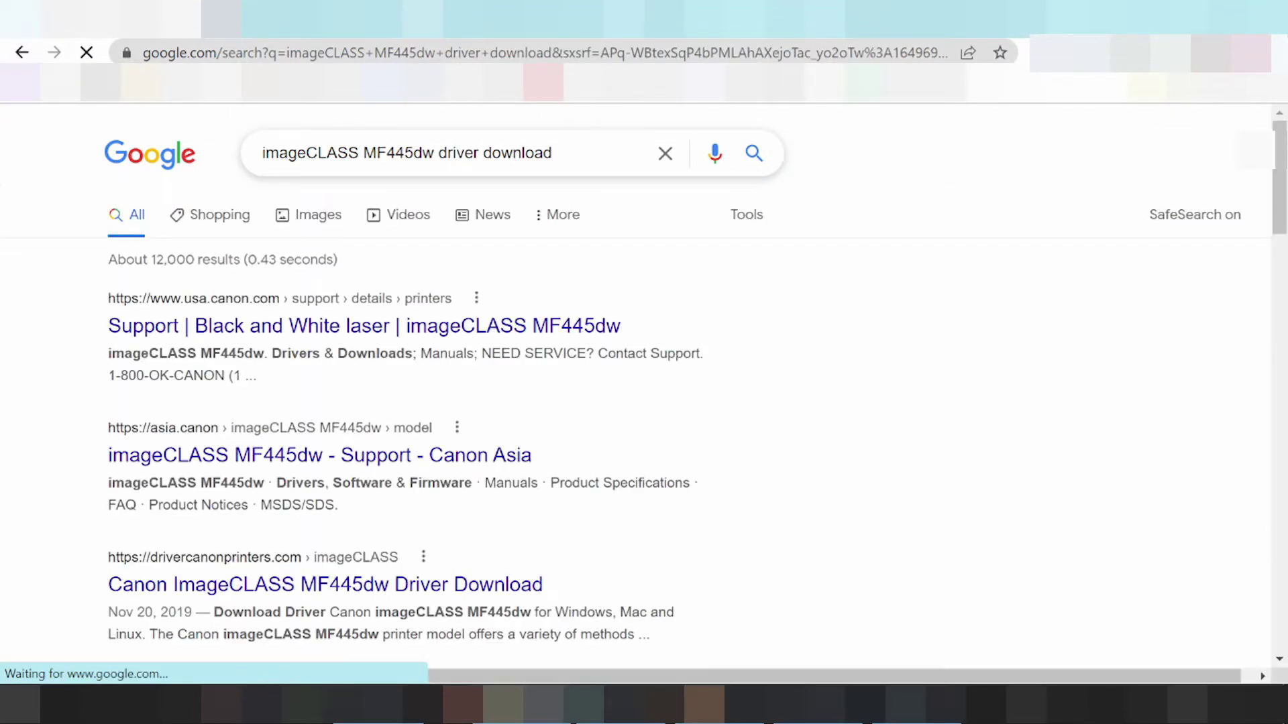
# Browse the results and open the usa.canon.com 'Support | Black and White laser | imageCLASS MF445dw' result
pyautogui.scroll(-1, 462, 172)
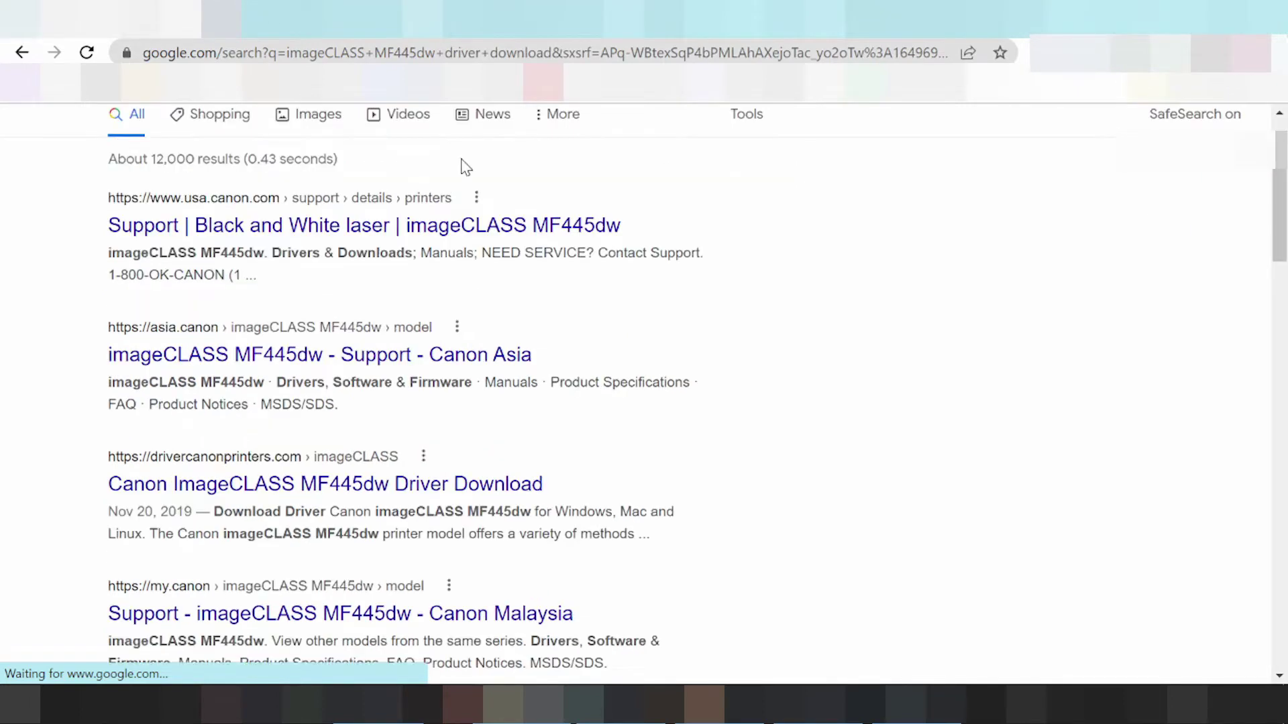
pyautogui.scroll(-3, 461, 173)
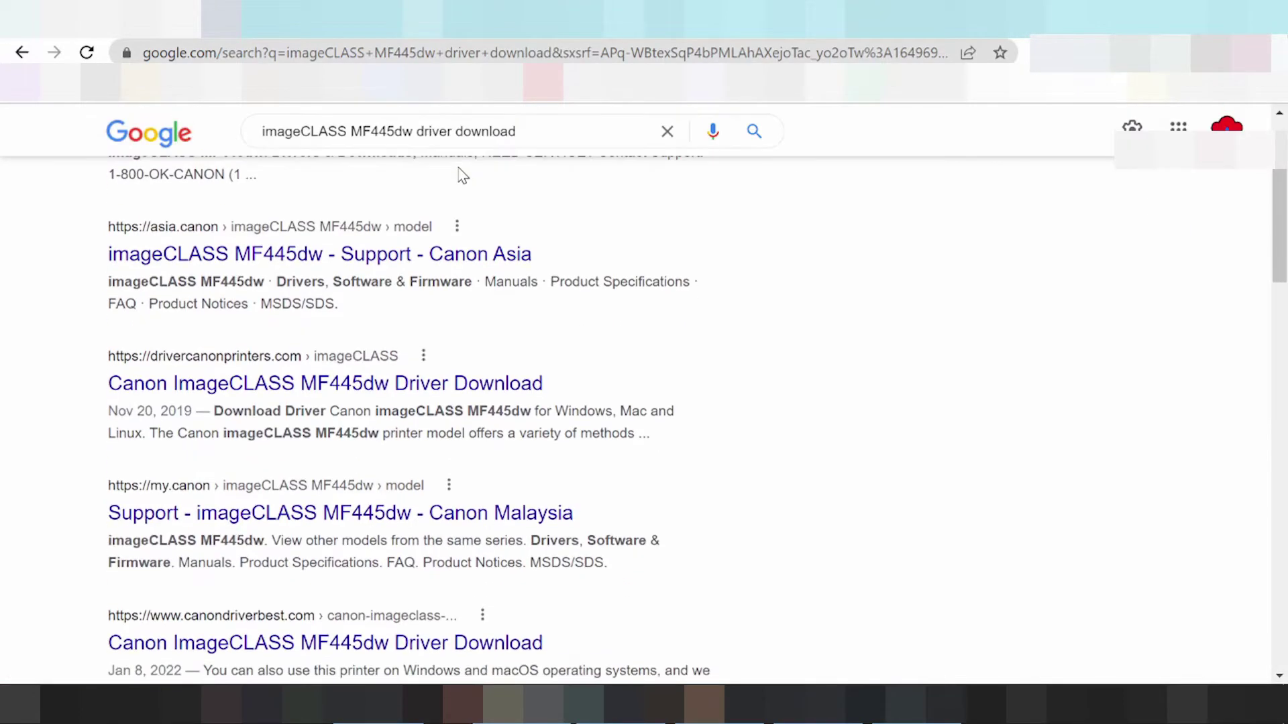
pyautogui.scroll(-3, 456, 194)
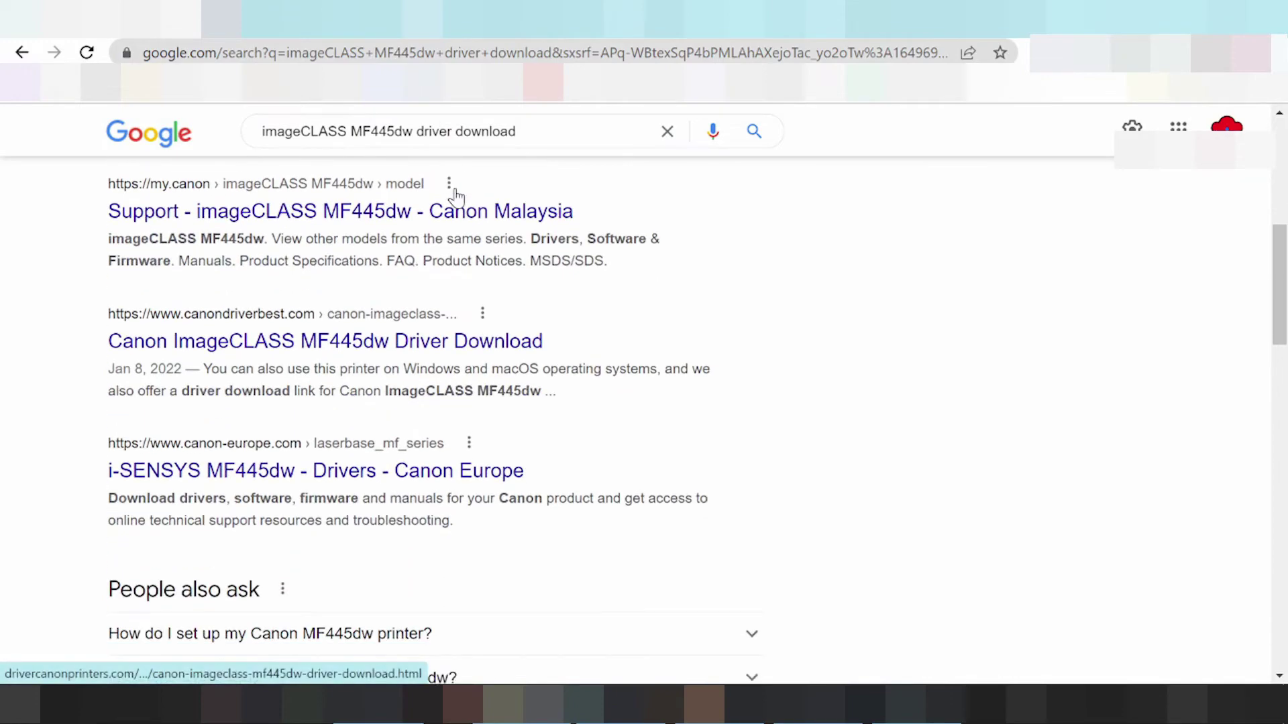
pyautogui.scroll(-9, 456, 195)
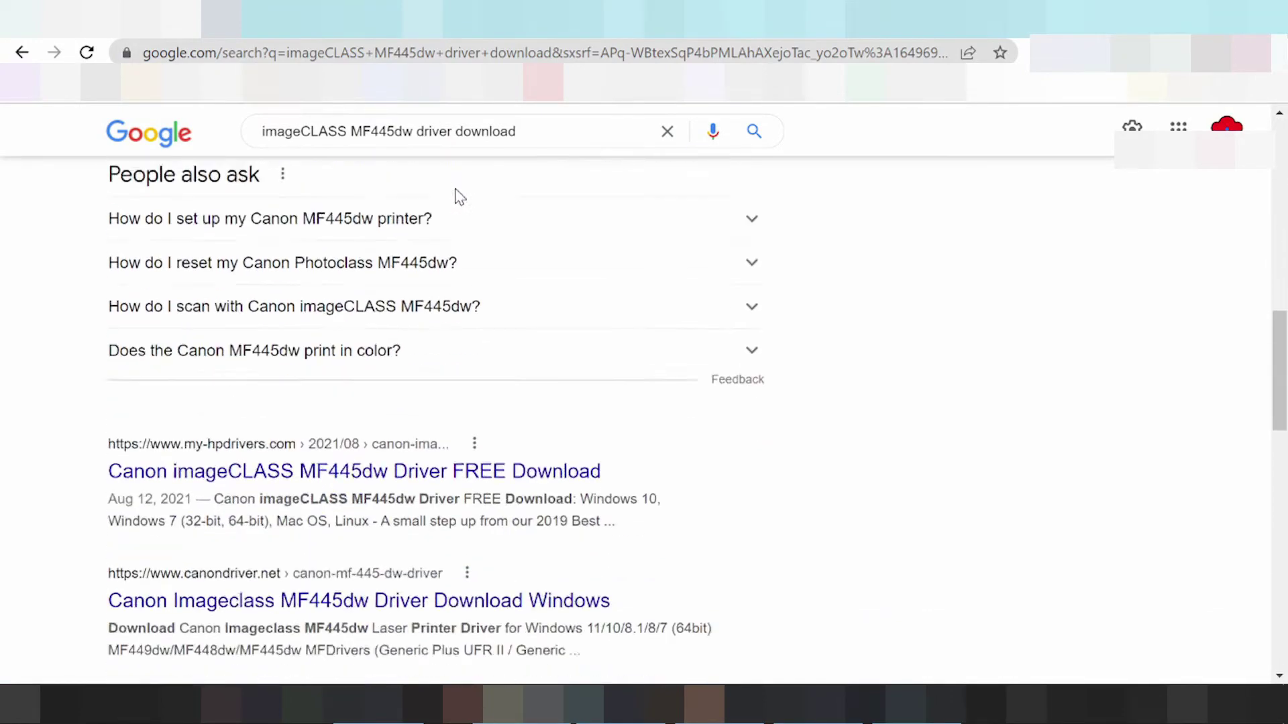
pyautogui.scroll(-2, 459, 197)
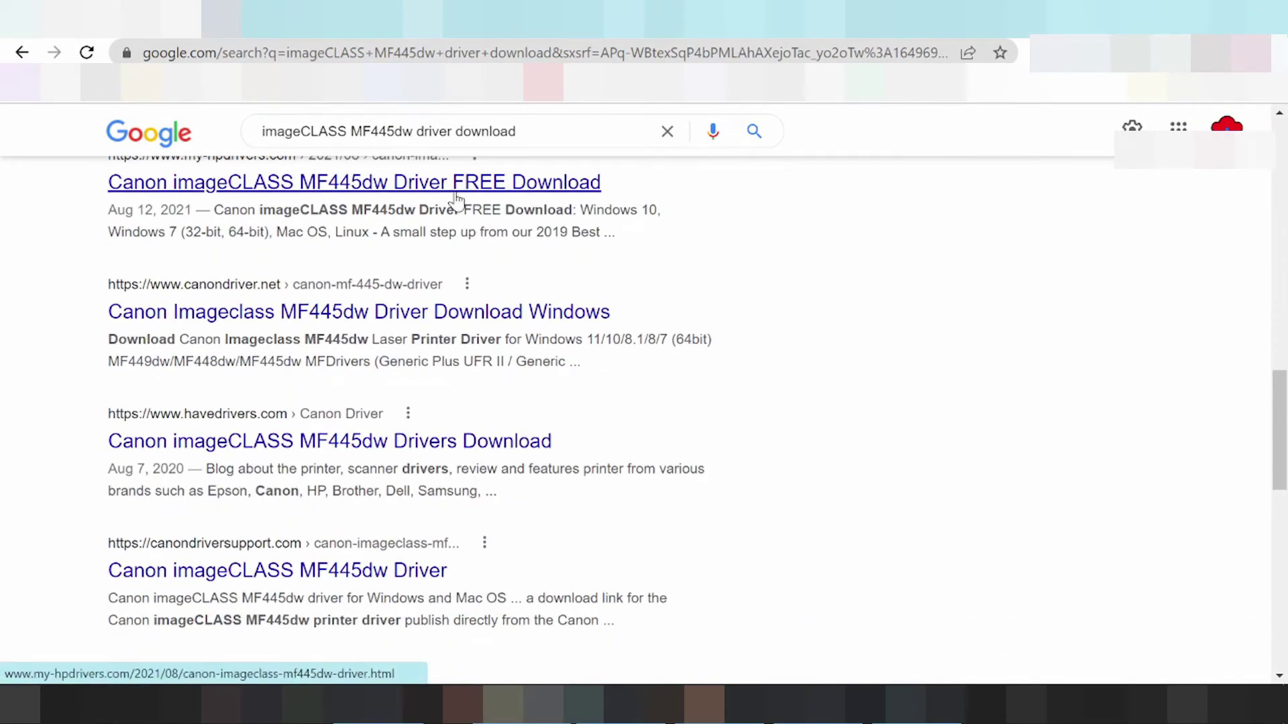
pyautogui.scroll(9, 459, 200)
pyautogui.scroll(6, 459, 199)
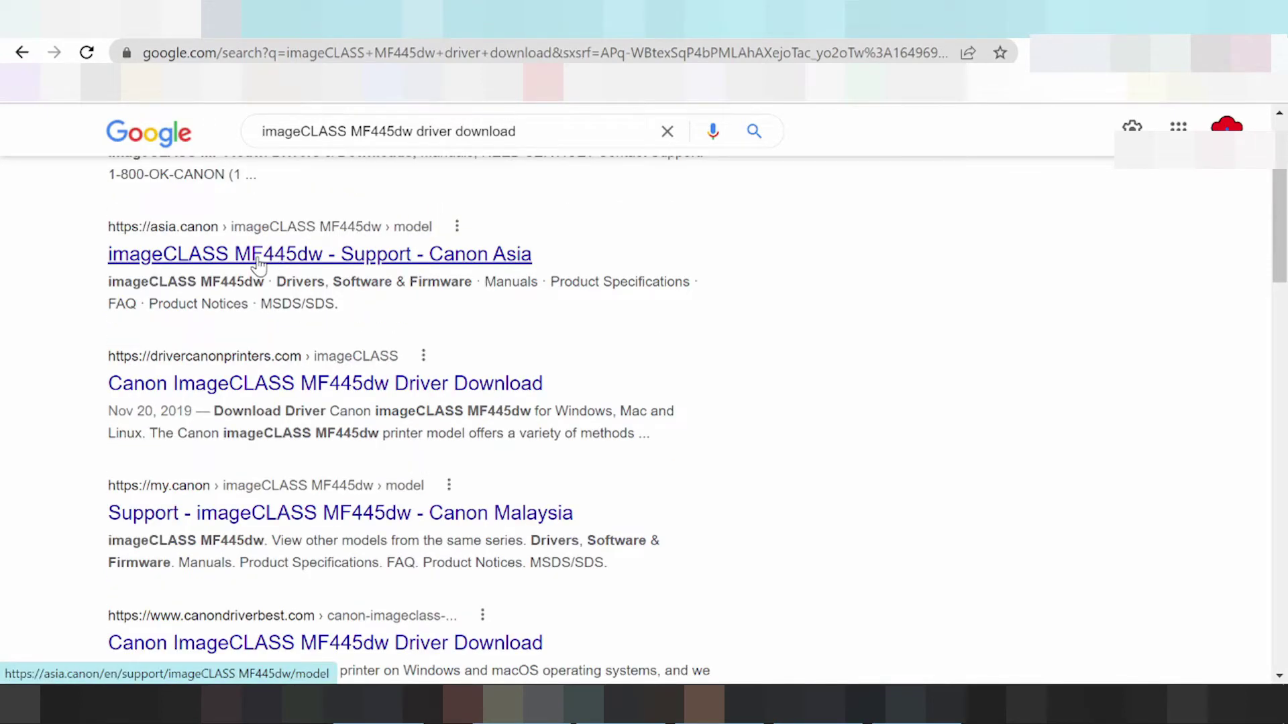
pyautogui.scroll(3, 285, 271)
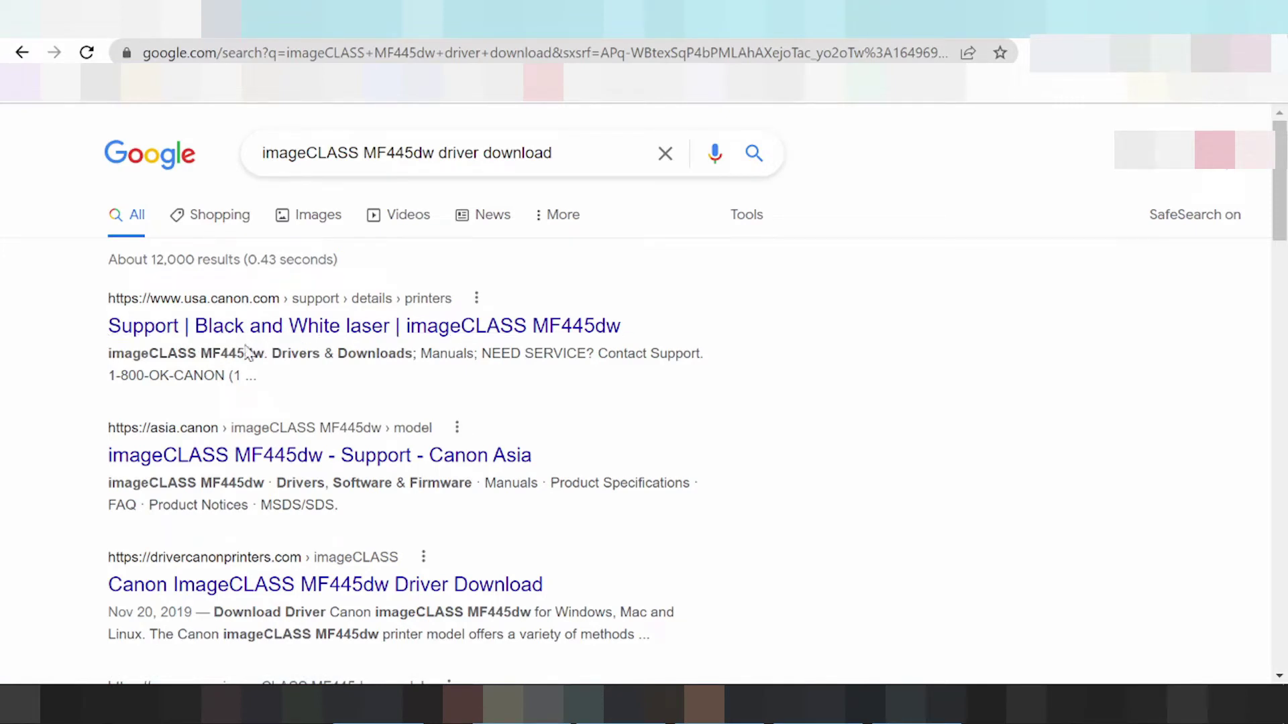
pyautogui.click(222, 330)
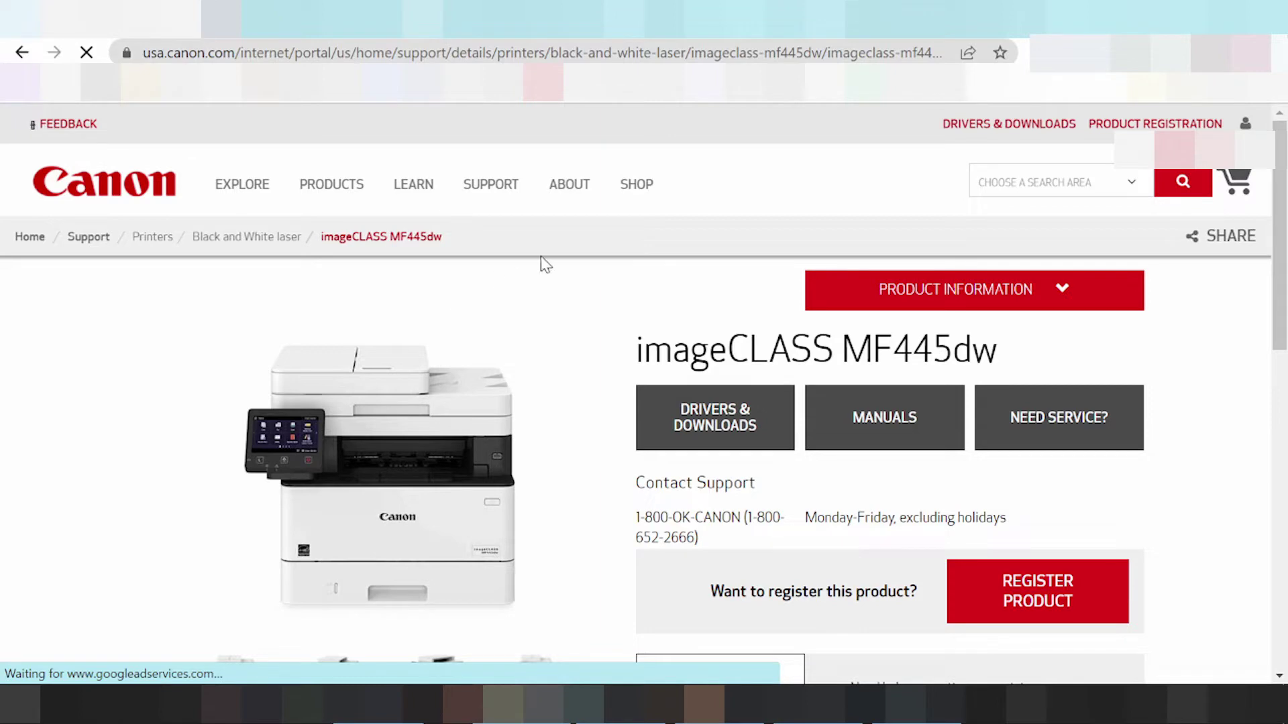
# Go to the Drivers & Downloads section of the imageCLASS MF445dw product page
pyautogui.scroll(-2, 562, 278)
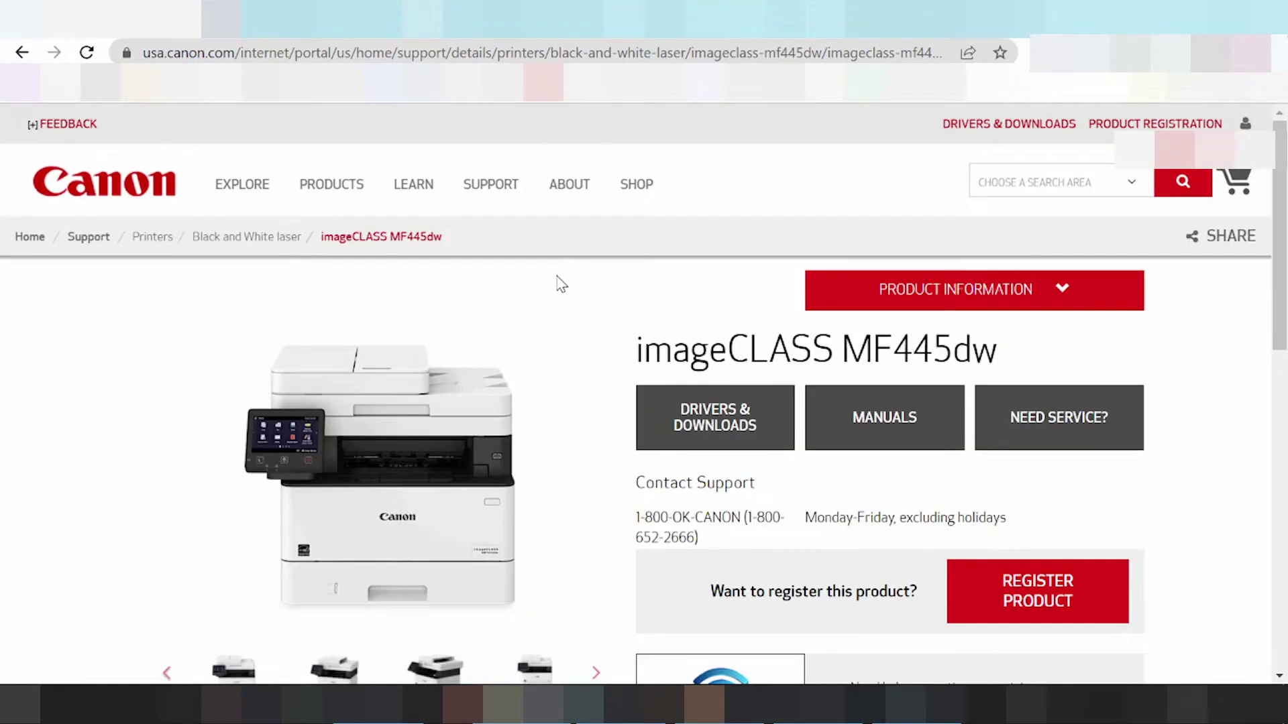
pyautogui.scroll(-2, 562, 285)
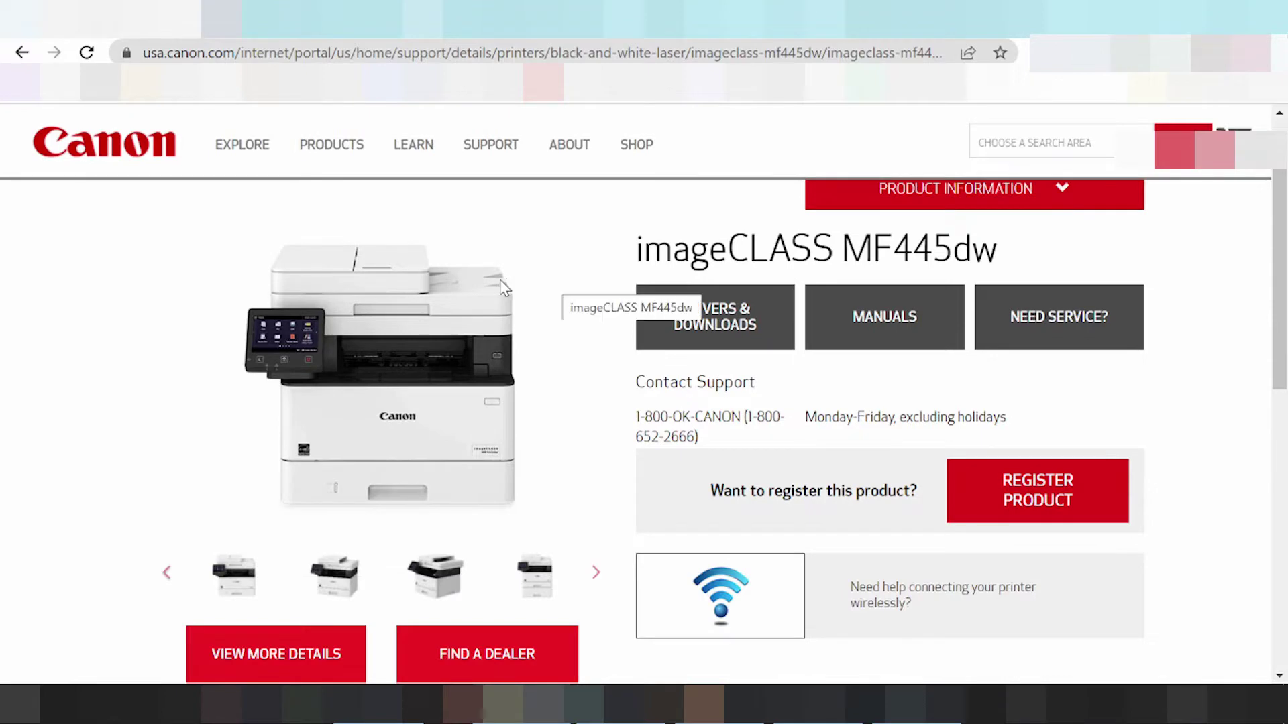
pyautogui.click(697, 330)
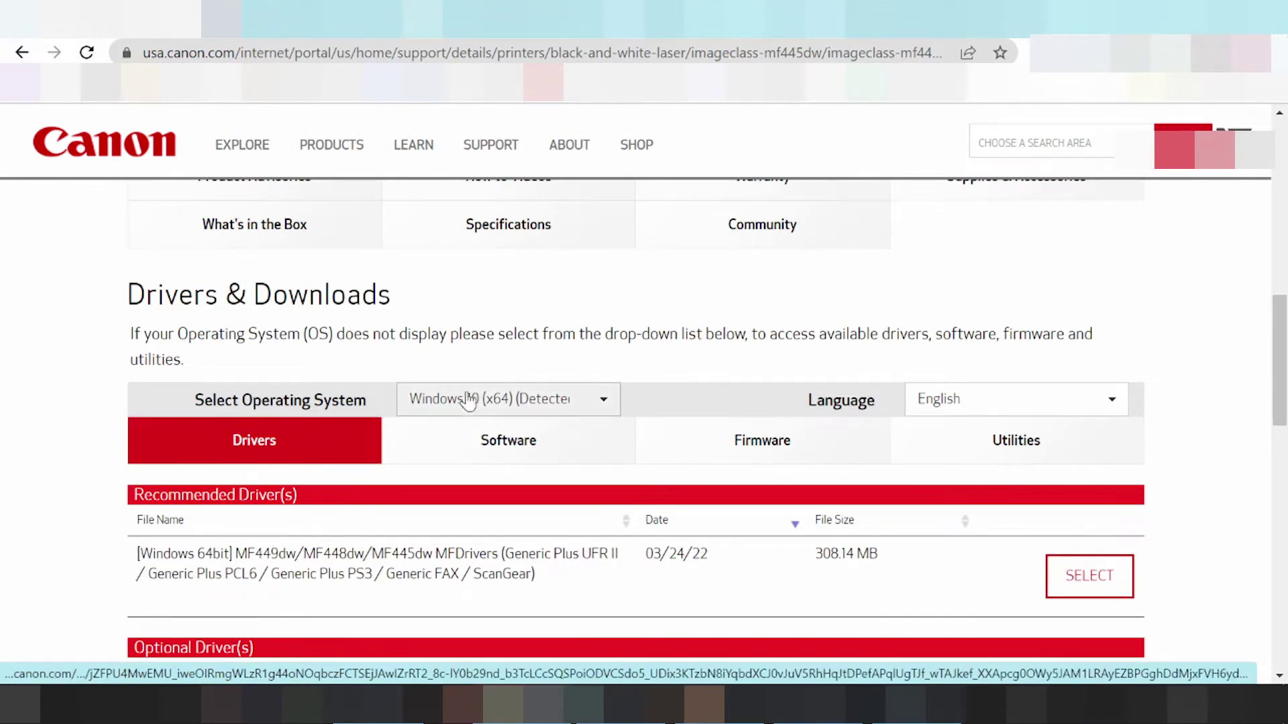
# Expand the Select Operating System list and review the Windows 11, macOS and Linux options
pyautogui.click(599, 406)
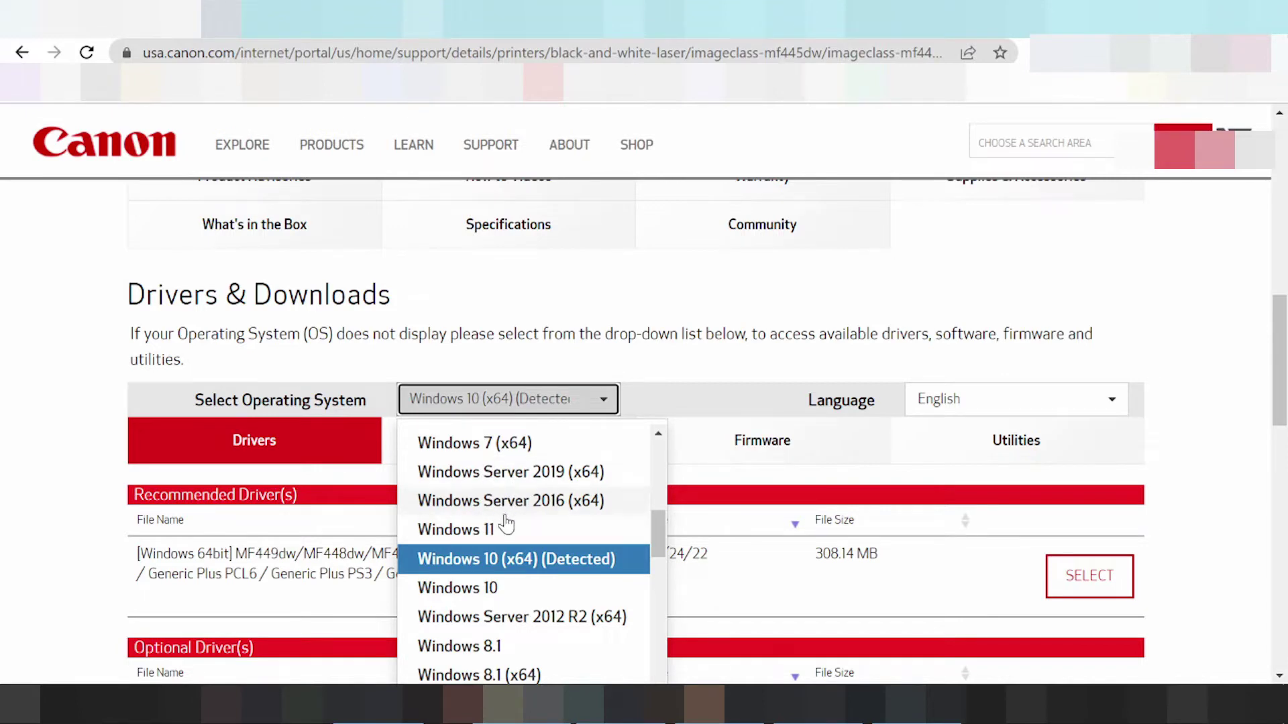
pyautogui.scroll(-1, 496, 490)
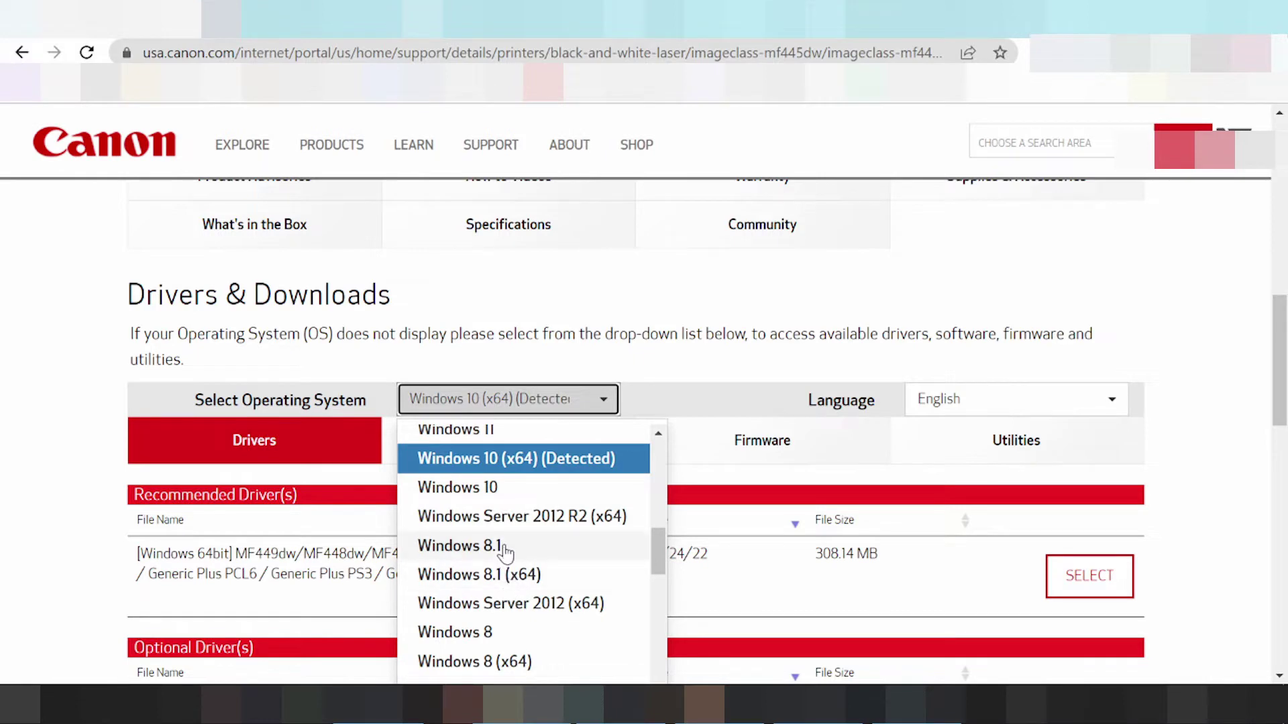
pyautogui.scroll(-1, 507, 556)
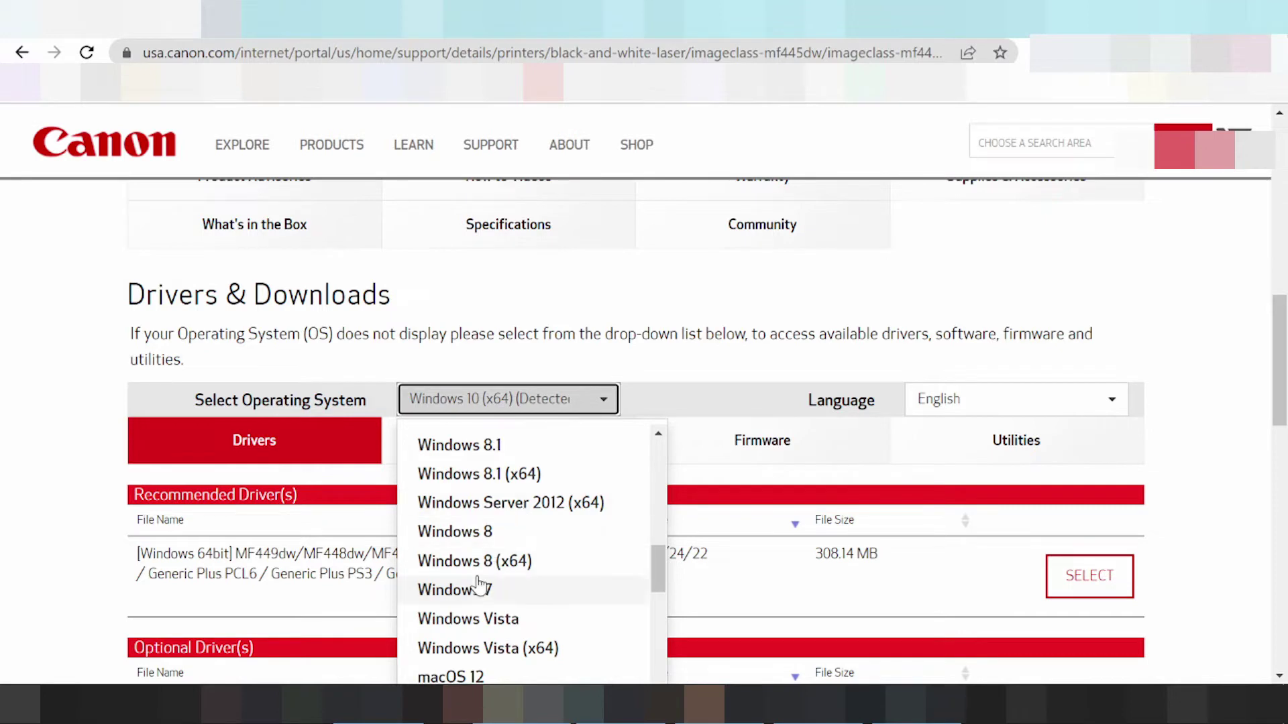
pyautogui.scroll(-3, 473, 593)
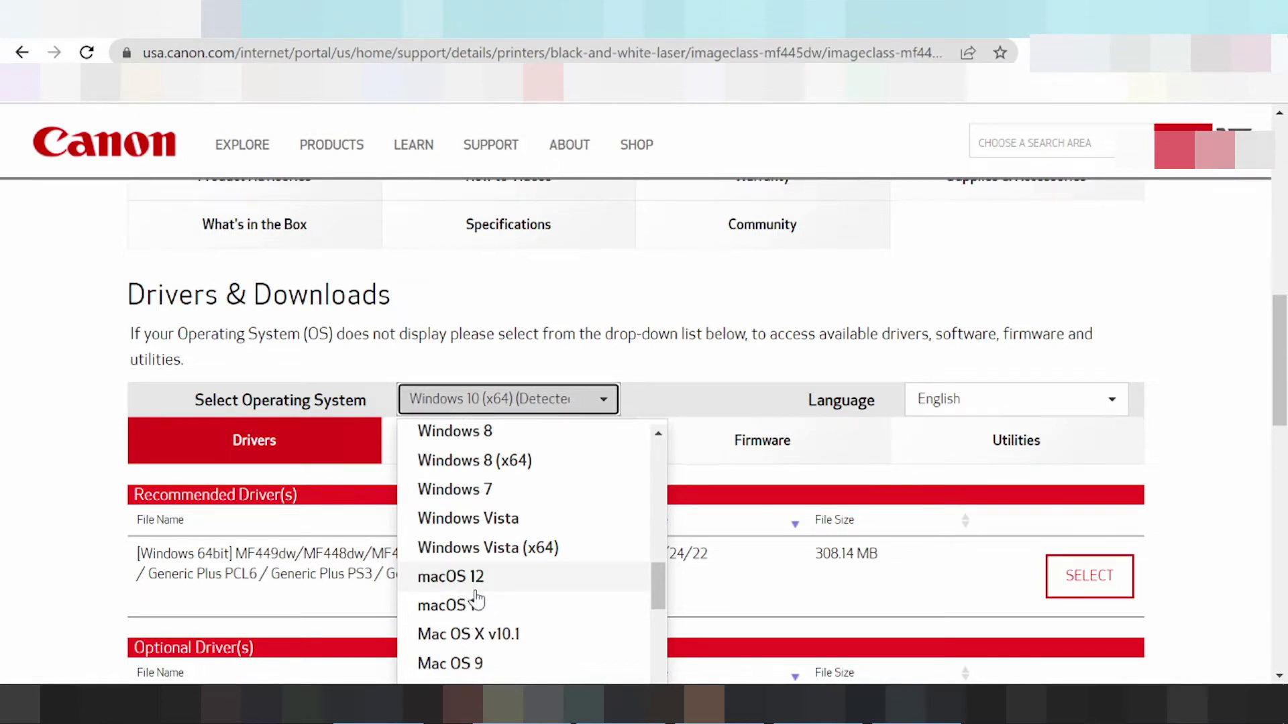
pyautogui.scroll(-5, 473, 597)
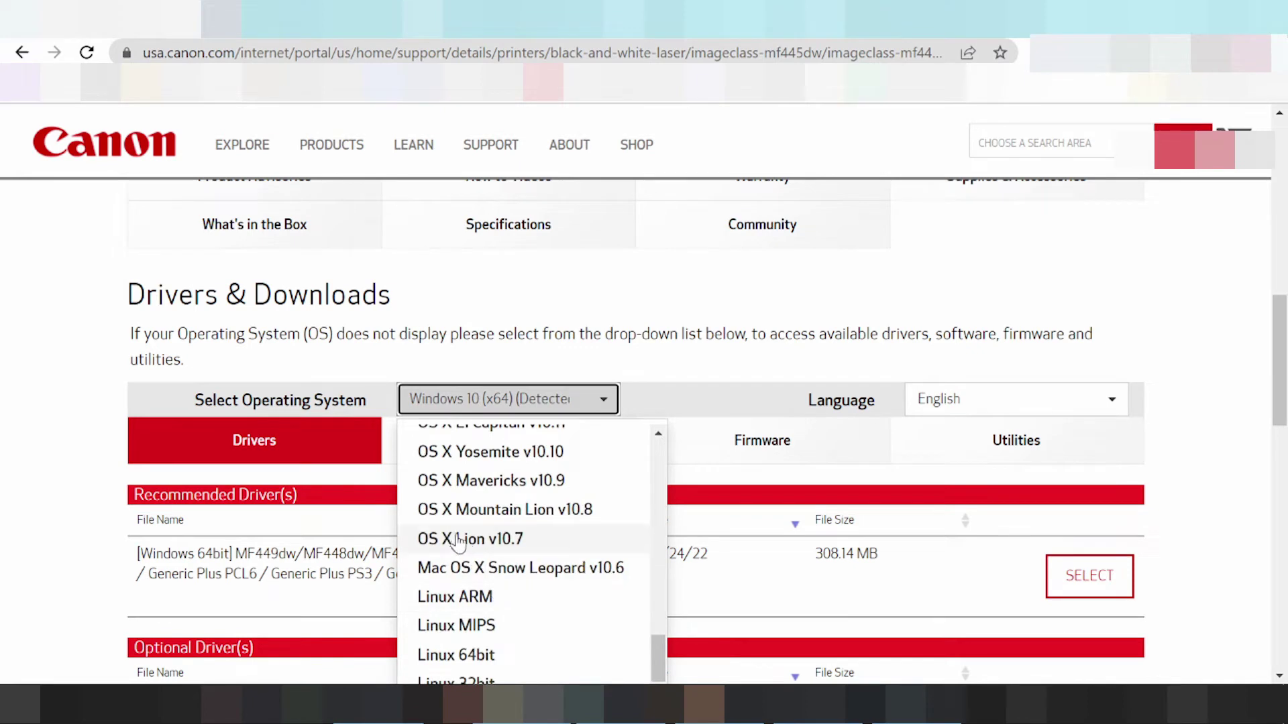
pyautogui.scroll(-2, 468, 664)
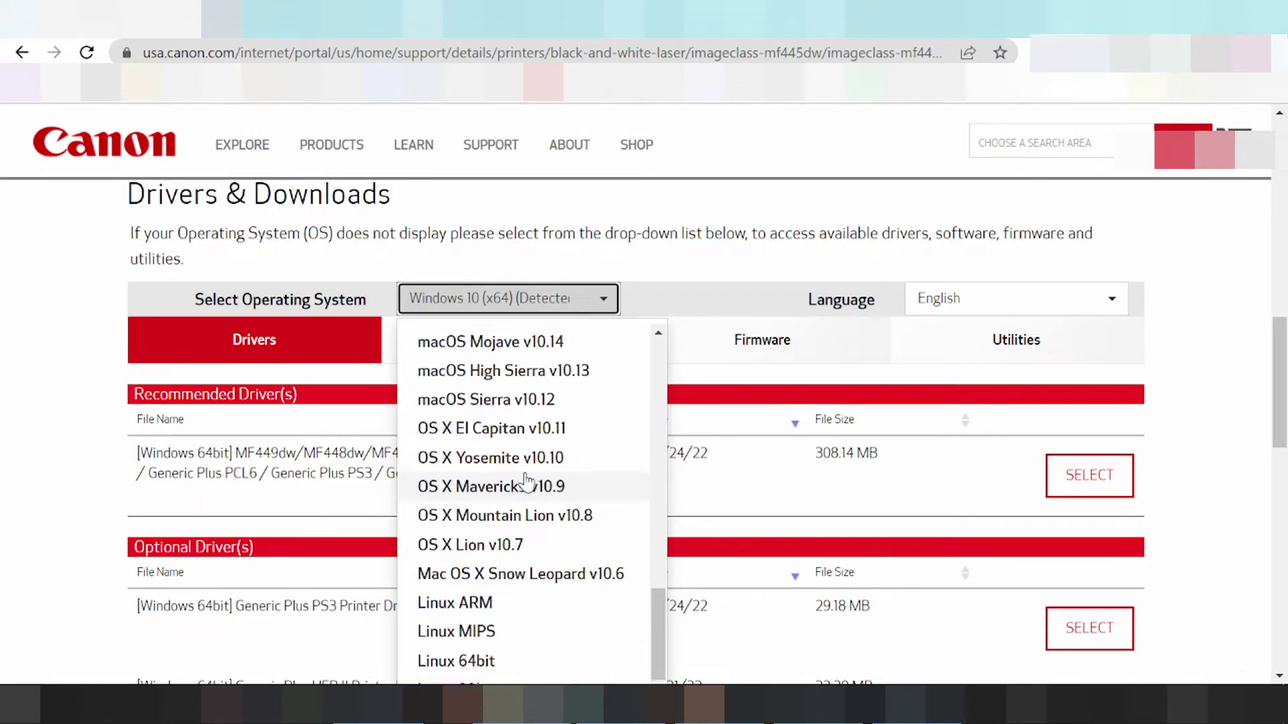
pyautogui.scroll(3, 527, 482)
pyautogui.scroll(2, 525, 481)
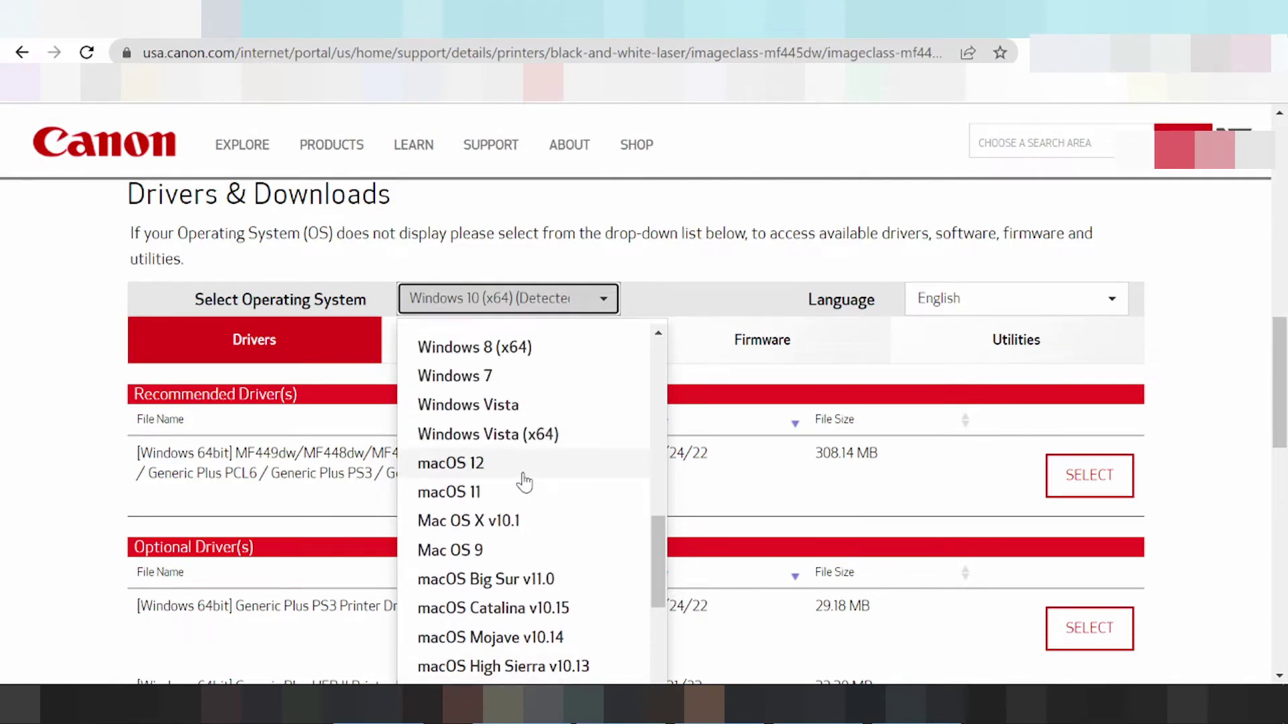
pyautogui.scroll(3, 525, 481)
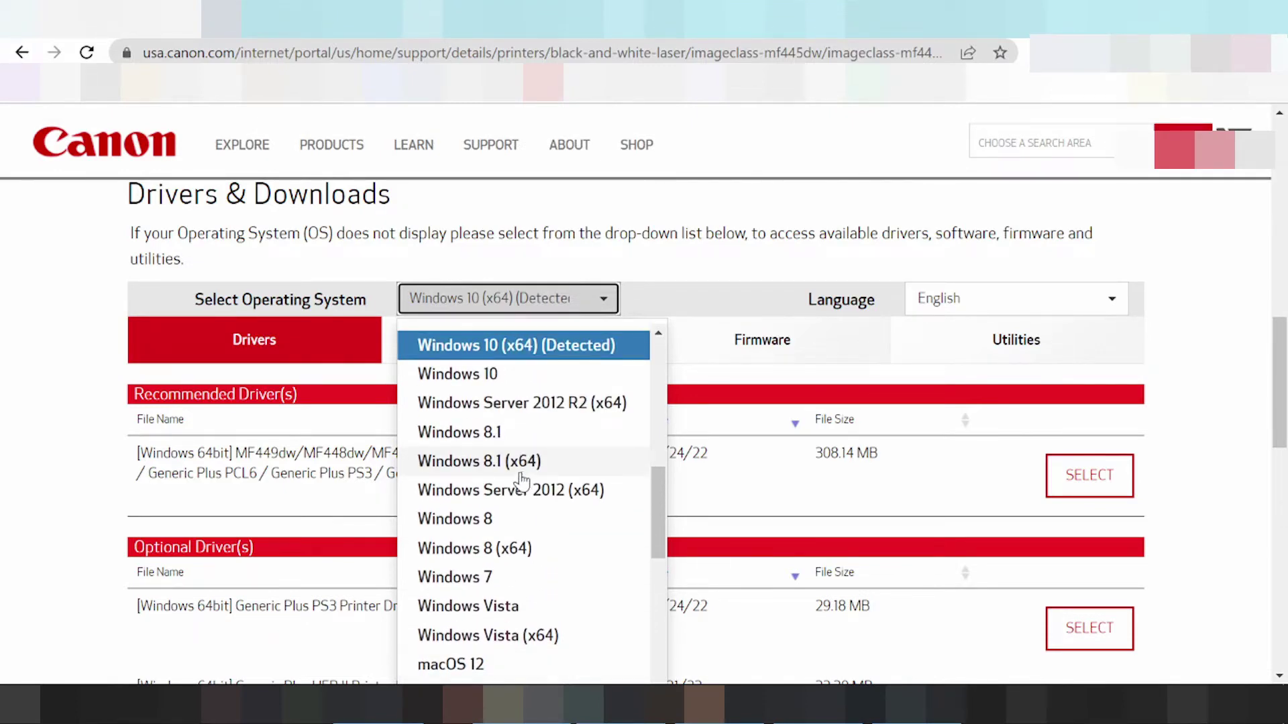
pyautogui.scroll(2, 513, 484)
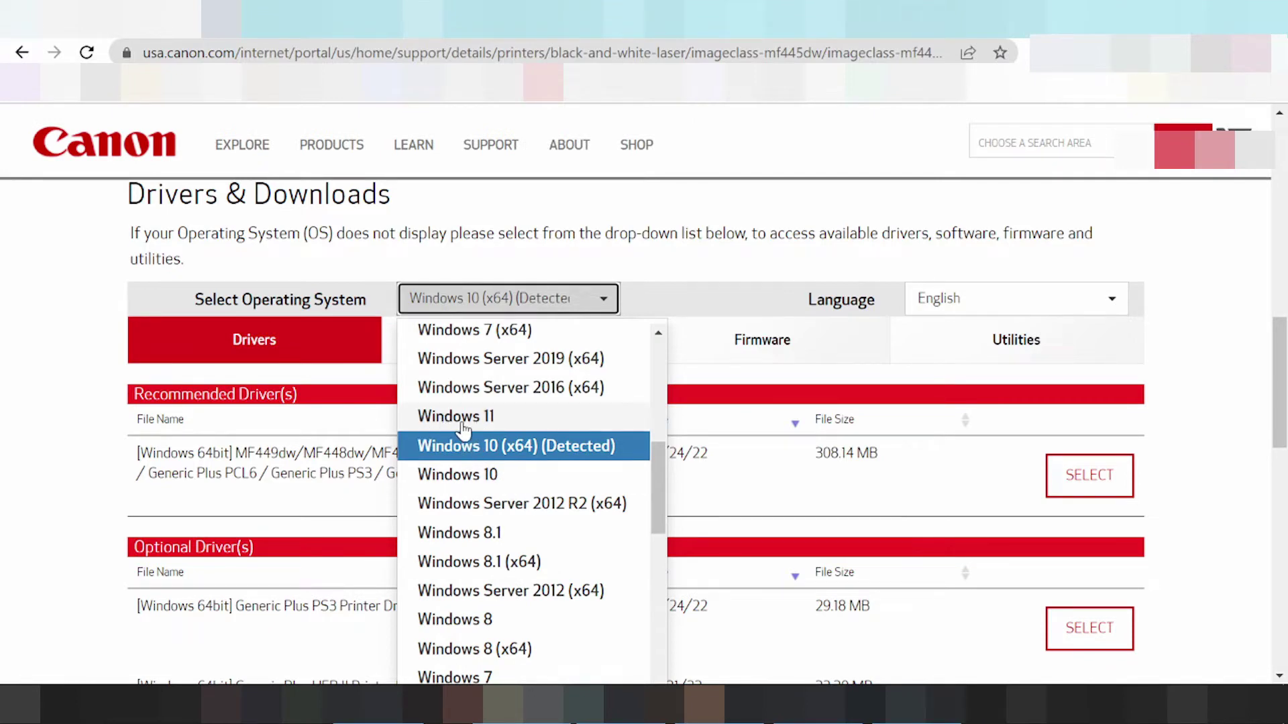
# Set the operating system to Windows 11 to show the recommended MFDrivers package
pyautogui.click(463, 423)
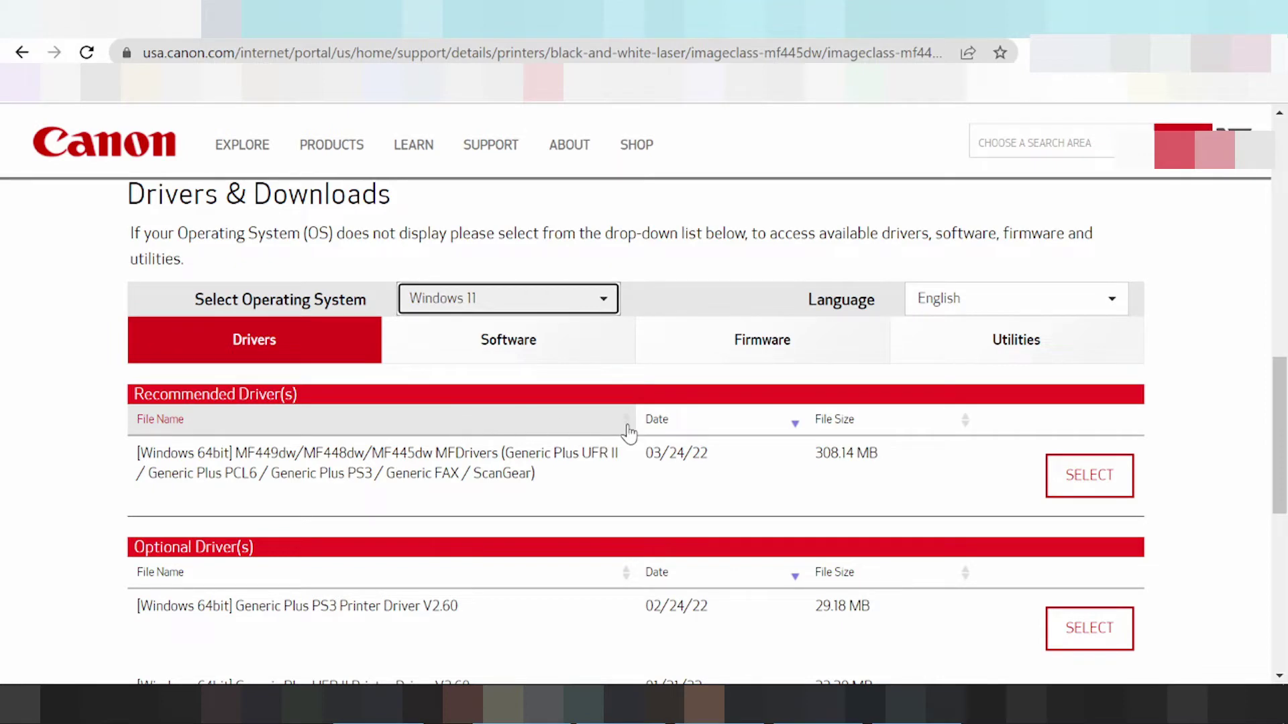
pyautogui.scroll(2, 628, 435)
pyautogui.scroll(2, 629, 435)
pyautogui.scroll(-4, 629, 434)
pyautogui.scroll(6, 628, 435)
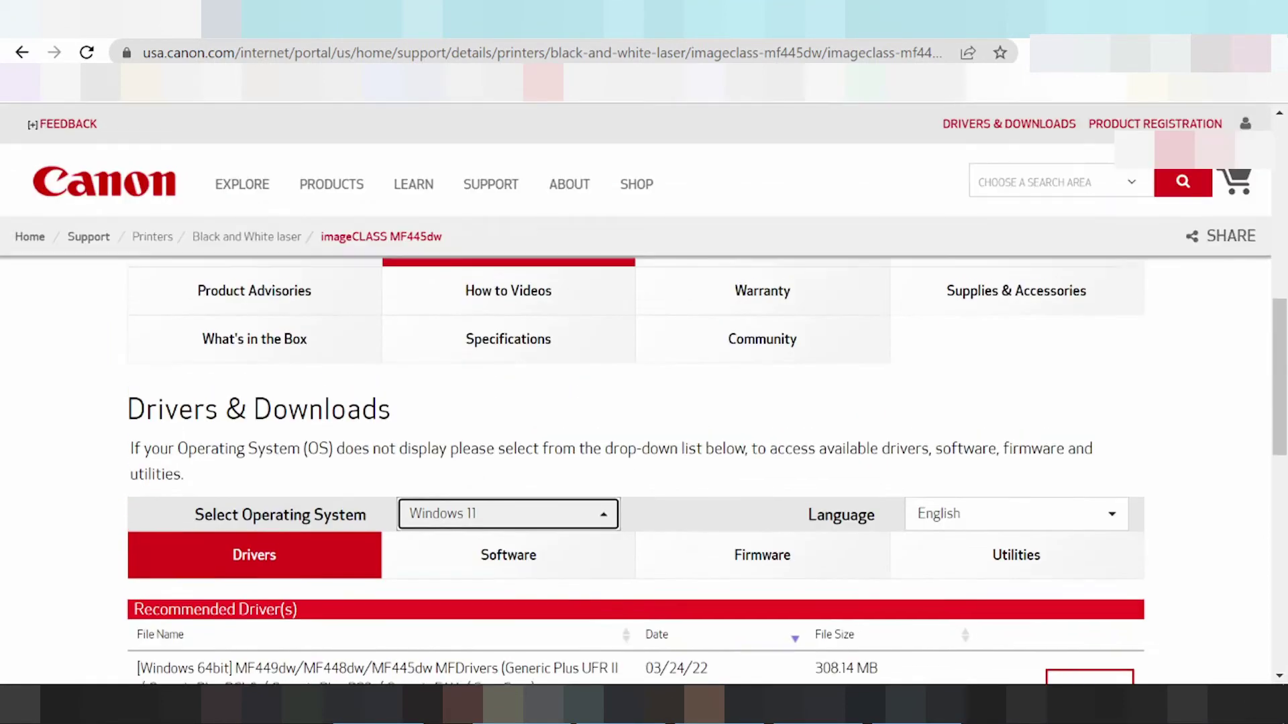
pyautogui.scroll(-6, 630, 435)
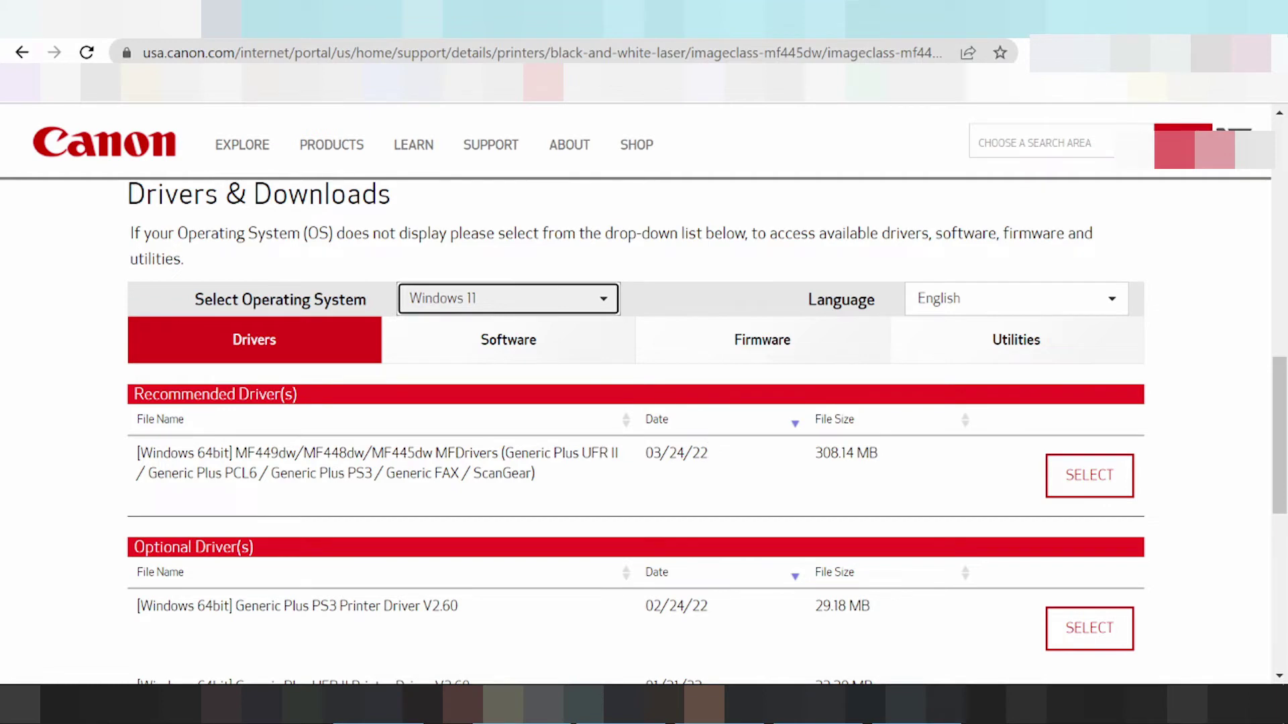
# Highlight the recommended driver's release date and review the optional Generic Plus PS3, UFR II and PCL6 drivers
pyautogui.moveTo(652, 455); pyautogui.dragTo(728, 455)
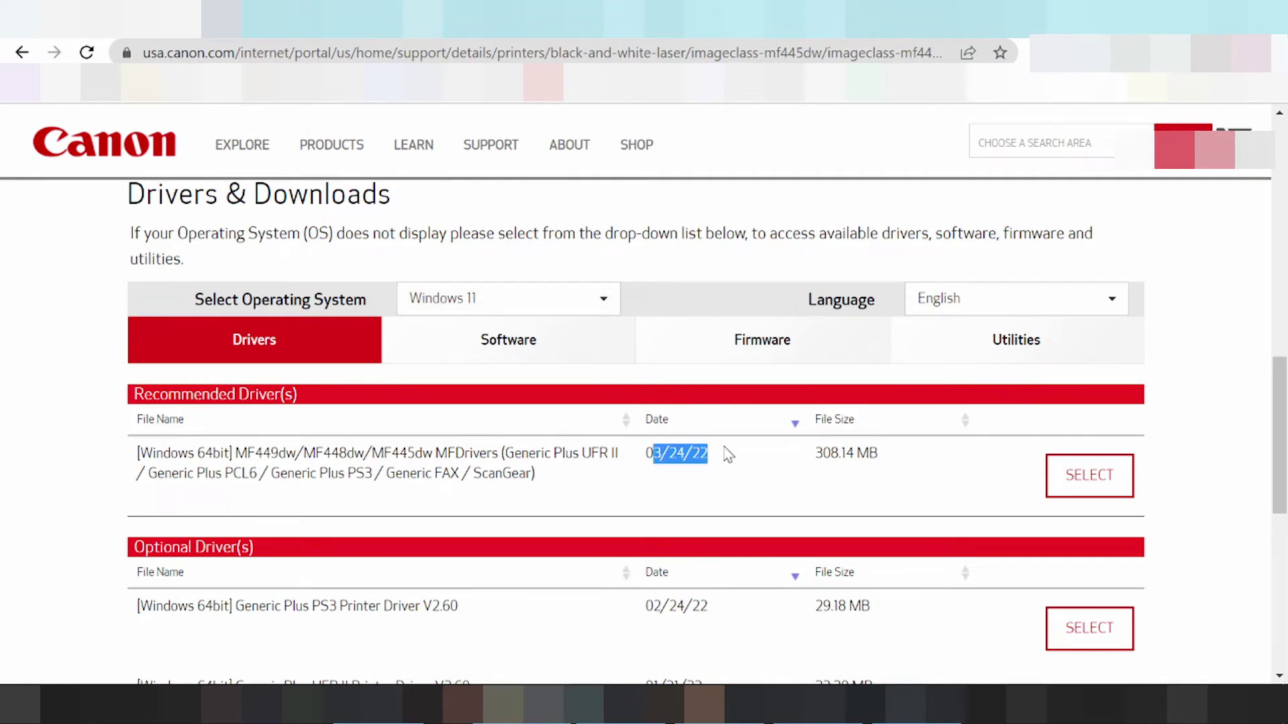
pyautogui.scroll(-2, 715, 443)
pyautogui.scroll(-1, 511, 430)
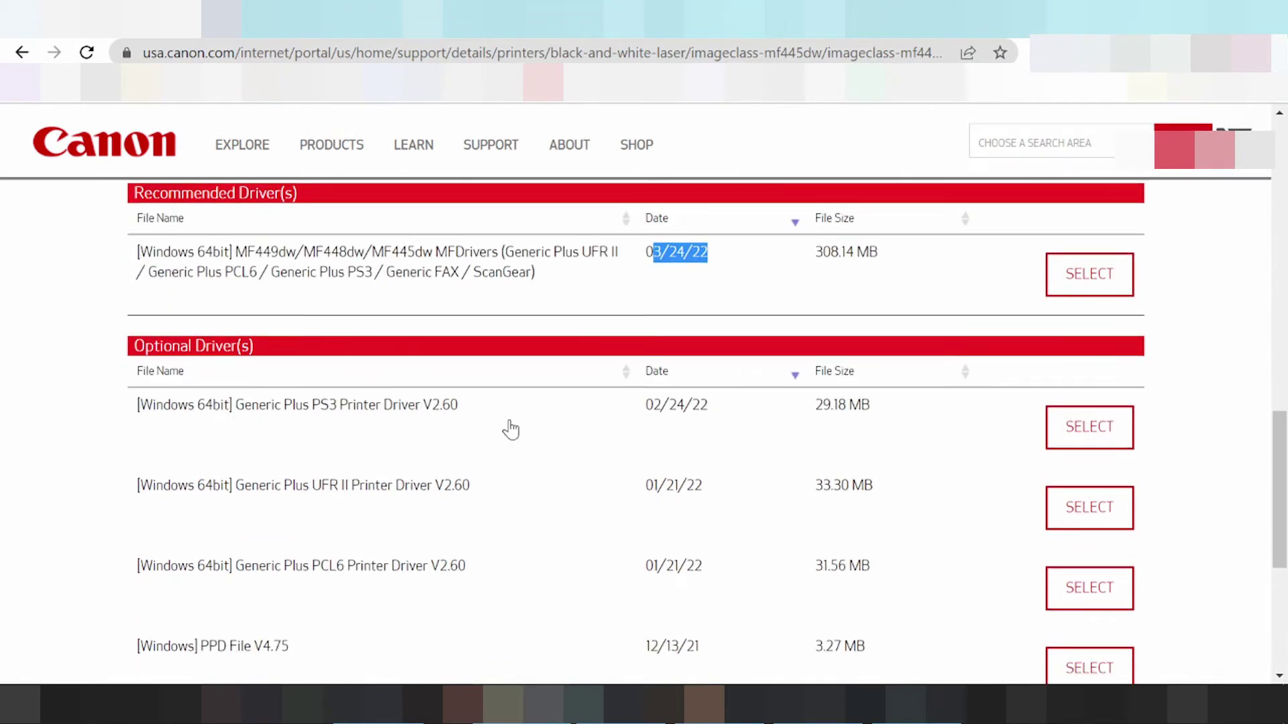
pyautogui.scroll(-2, 303, 505)
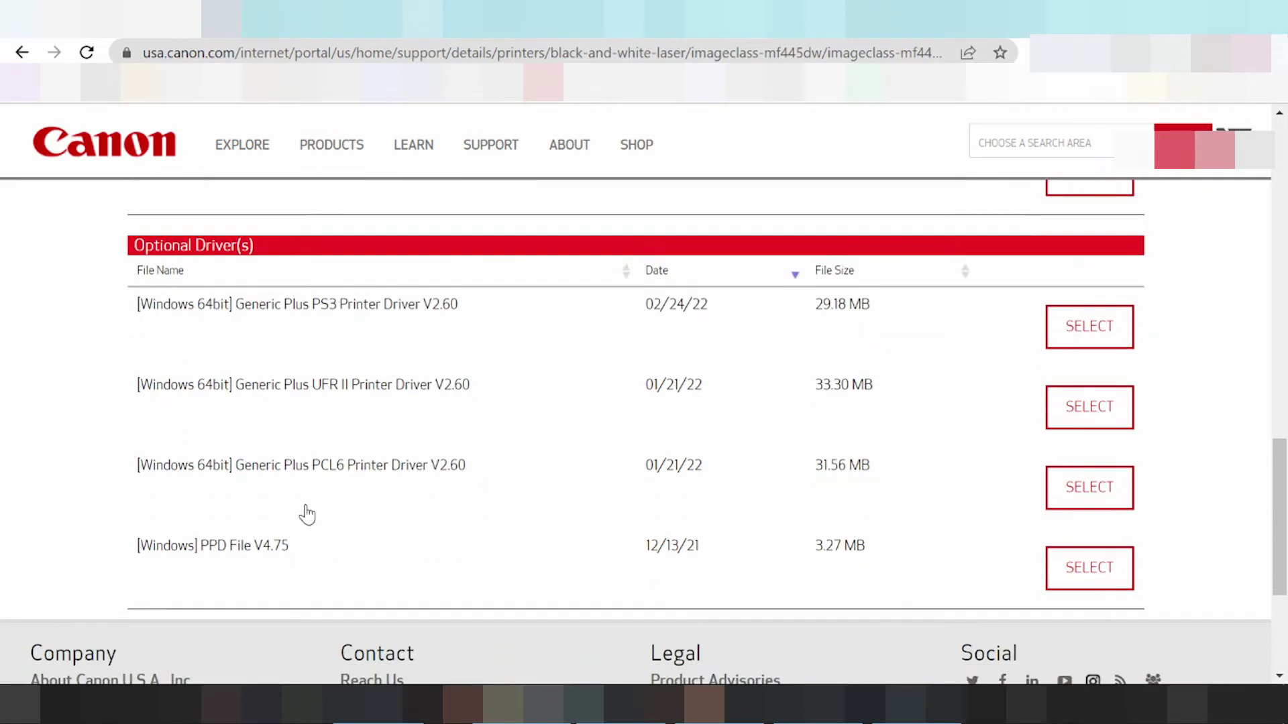
pyautogui.scroll(-2, 316, 543)
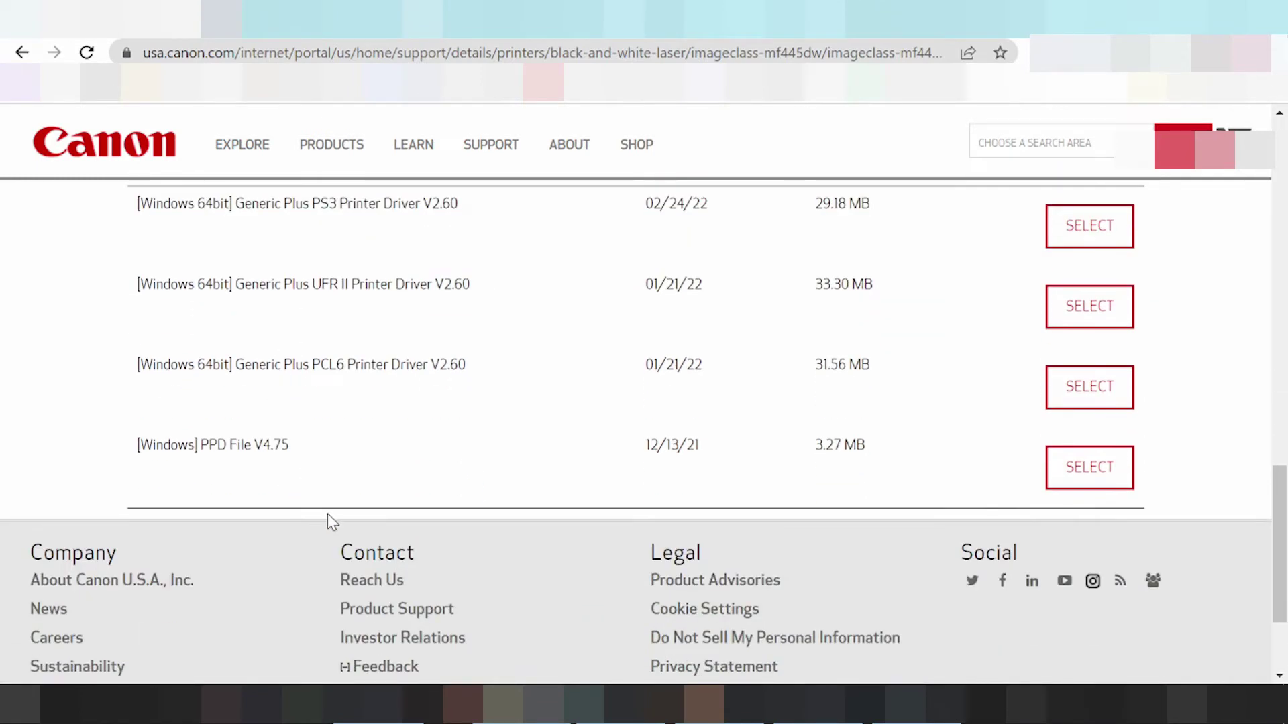
pyautogui.scroll(2, 328, 514)
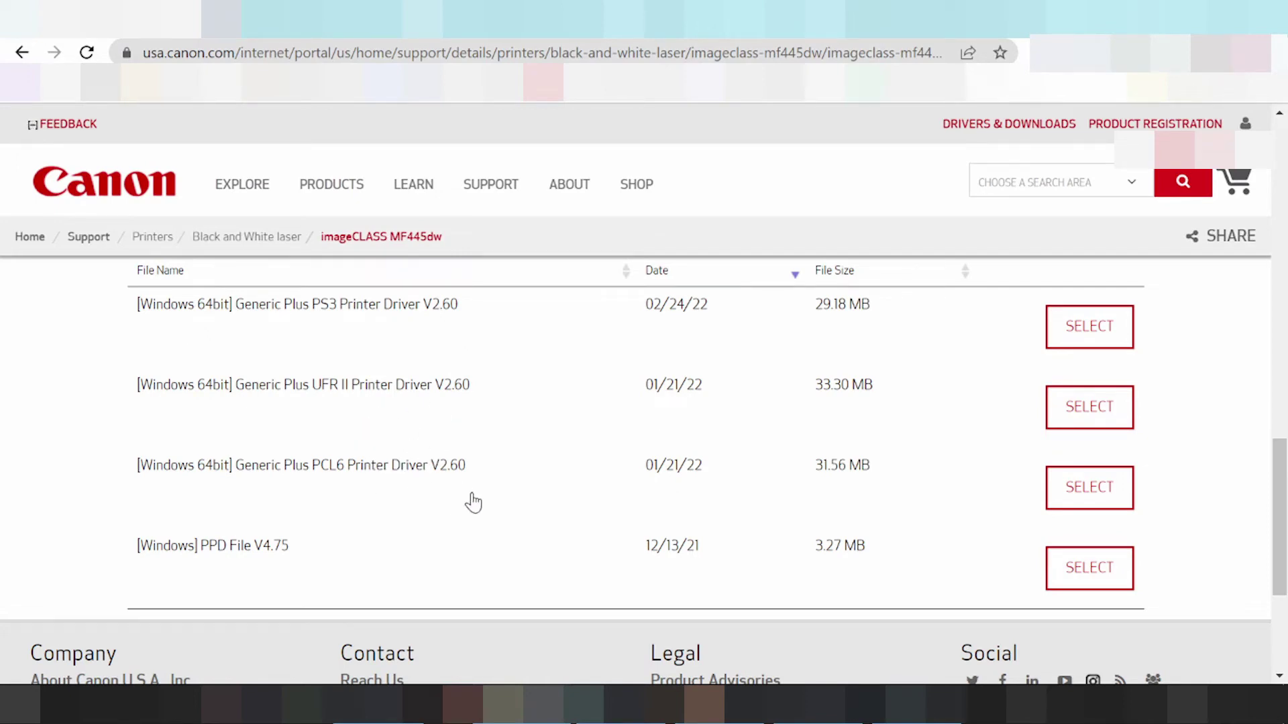
pyautogui.scroll(3, 496, 524)
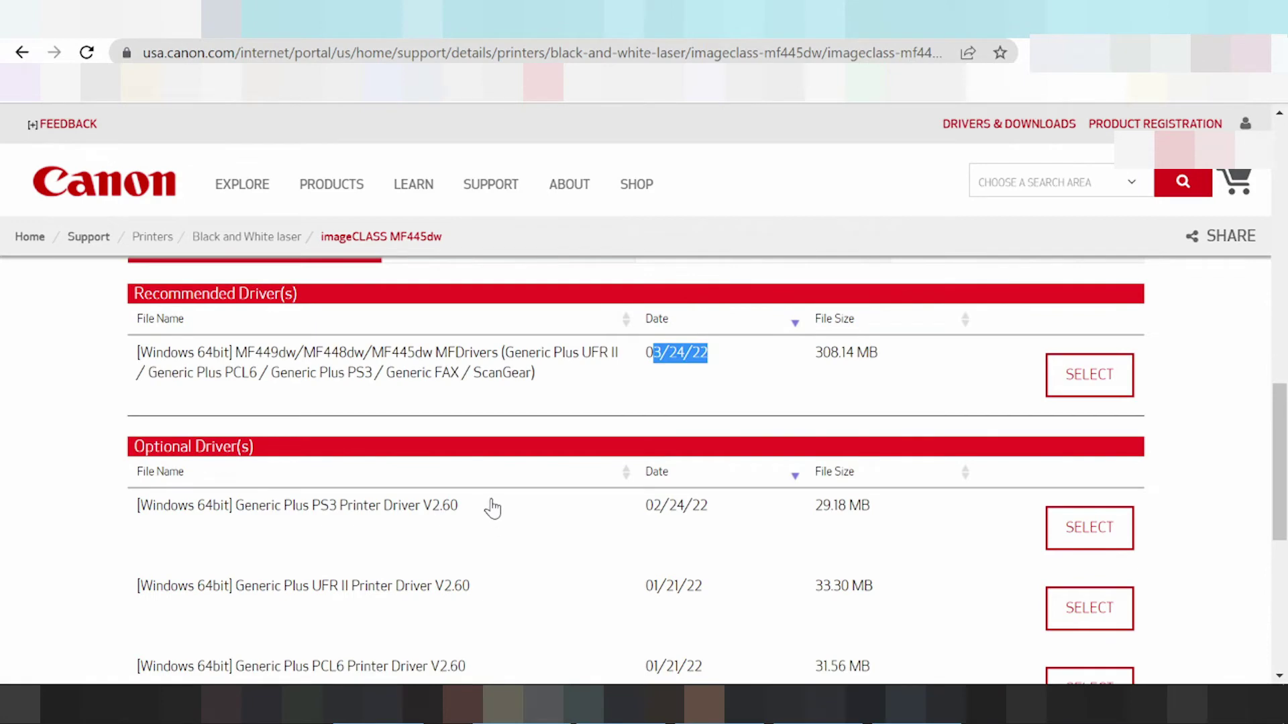
pyautogui.scroll(-1, 481, 504)
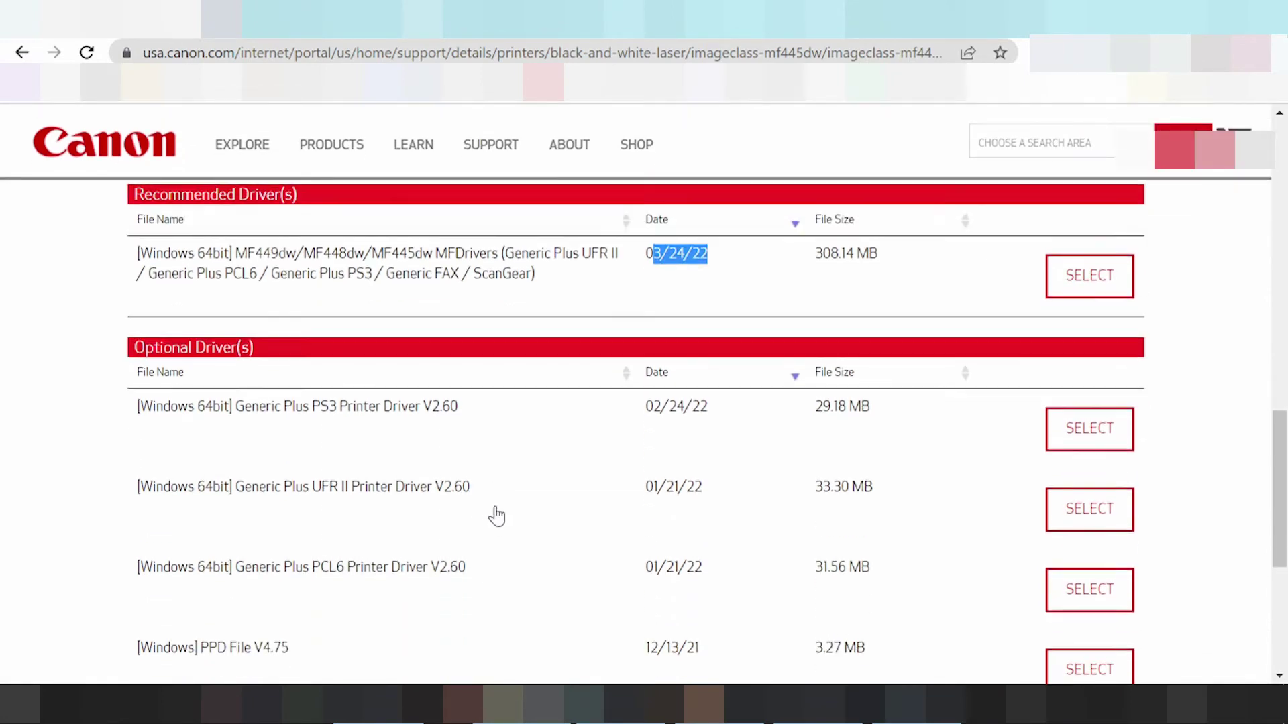
pyautogui.scroll(3, 495, 516)
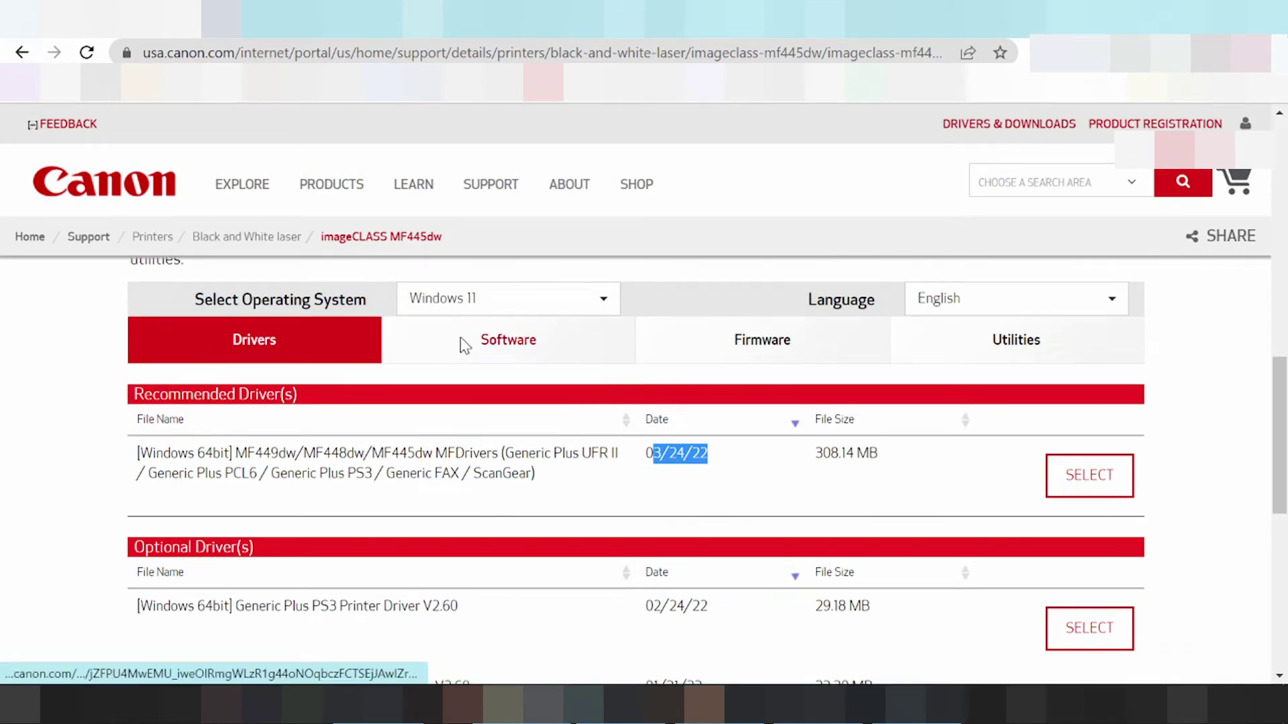
pyautogui.click(467, 346)
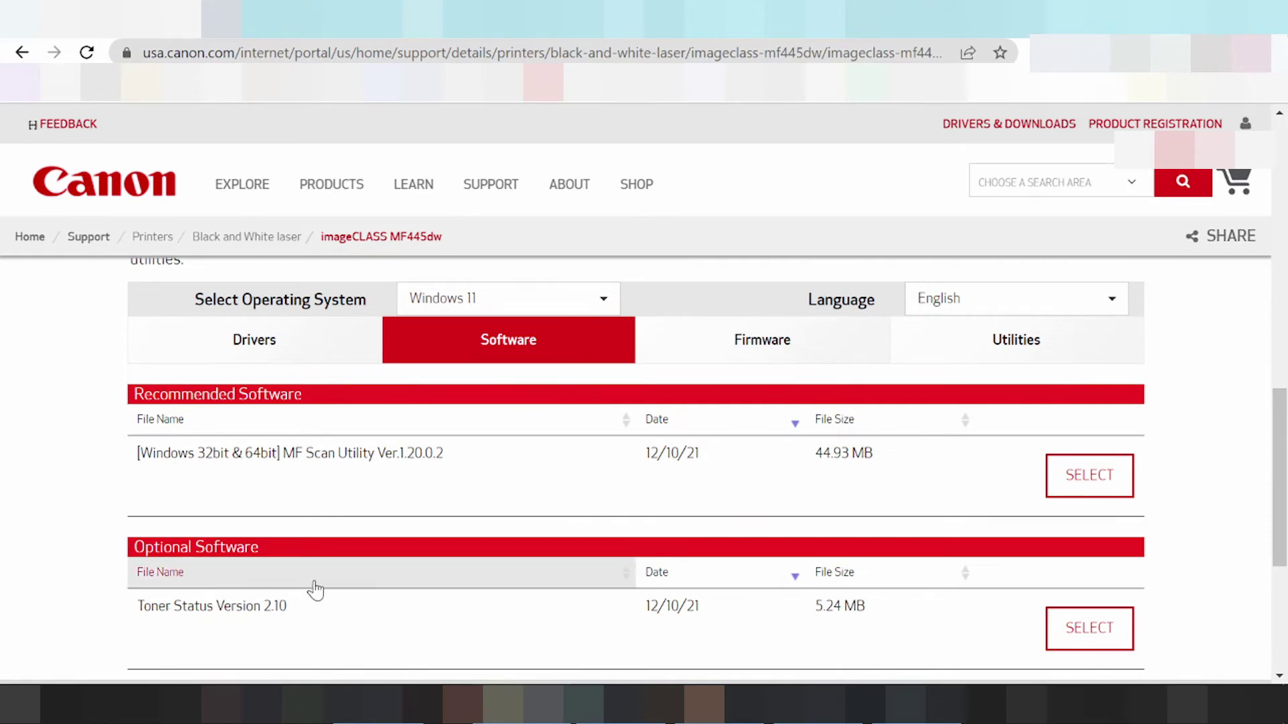
pyautogui.scroll(-5, 316, 590)
pyautogui.scroll(5, 231, 419)
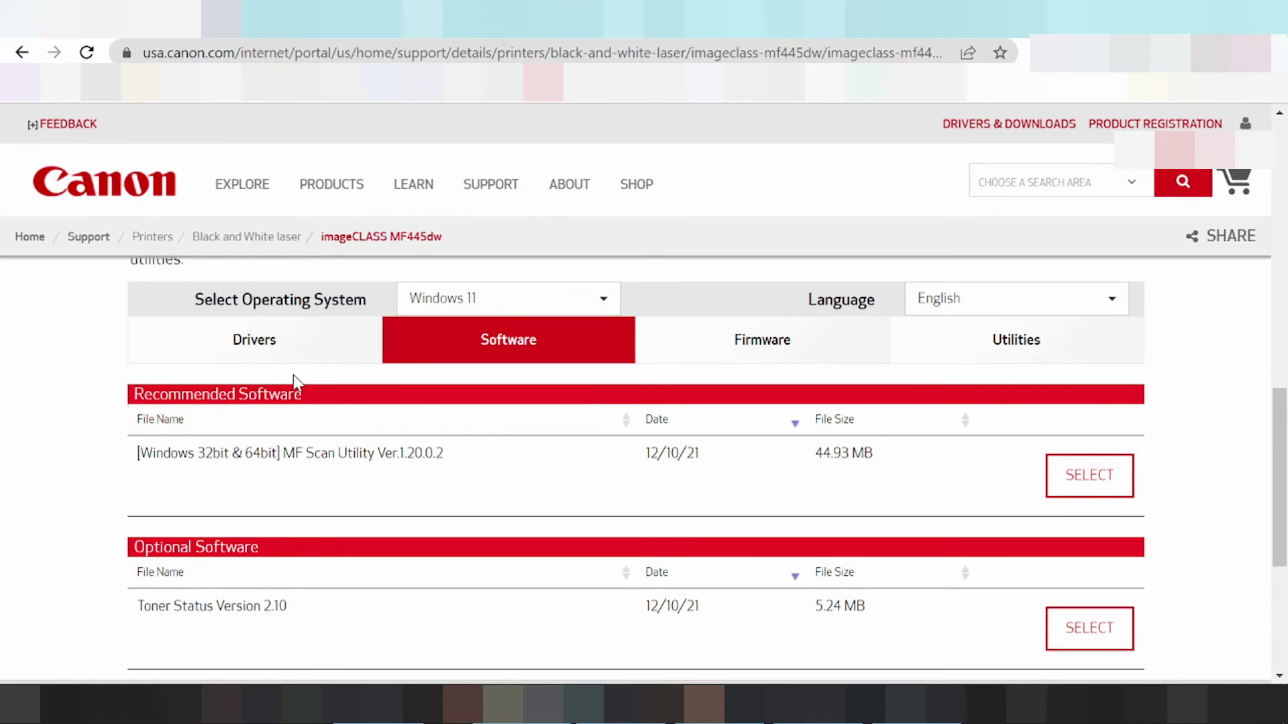
pyautogui.click(278, 339)
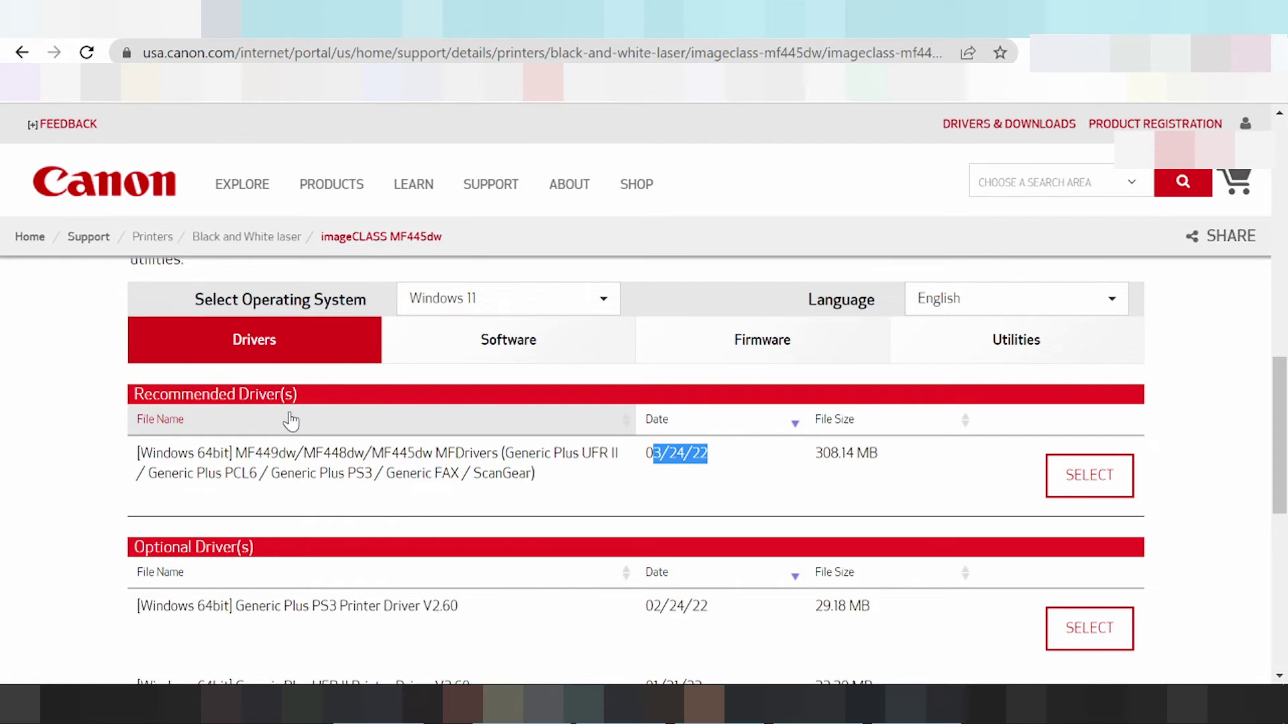
# Download MF440SeriesMFDriverV6604WP.exe from the recommended MFDrivers row and dismiss the installation help dialog
pyautogui.click(438, 474)
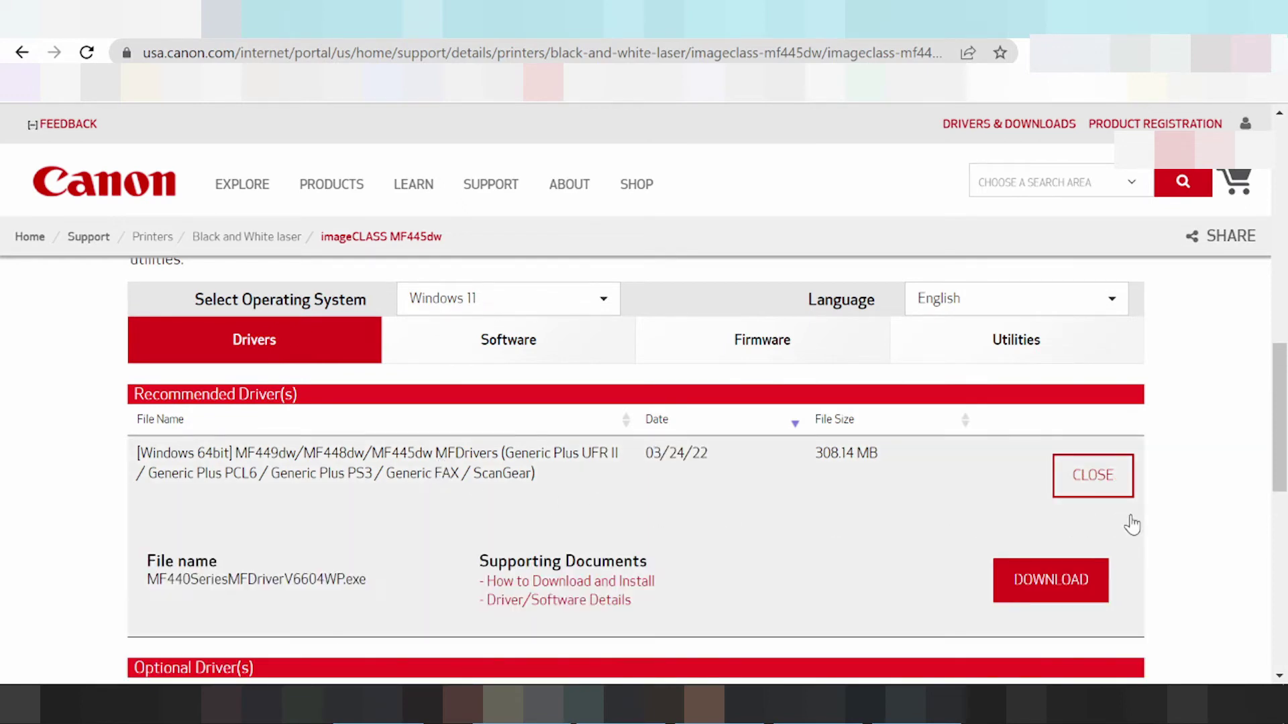
pyautogui.click(1058, 581)
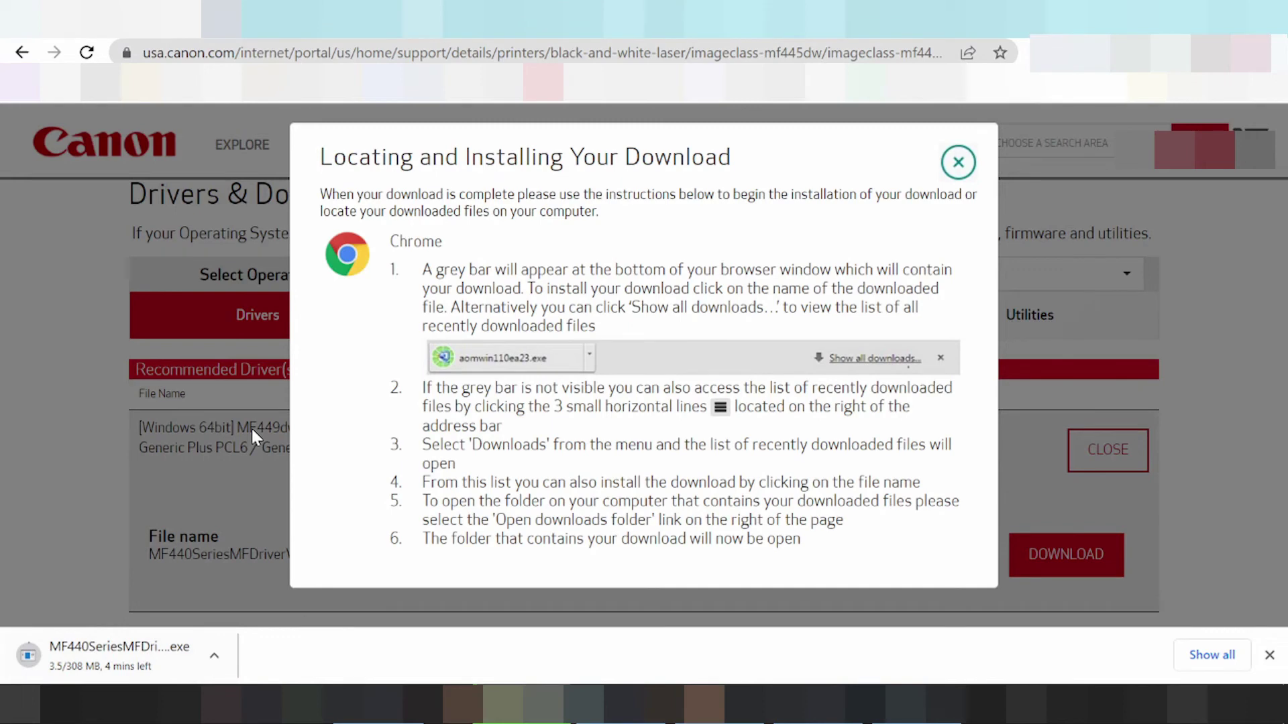
pyautogui.click(954, 166)
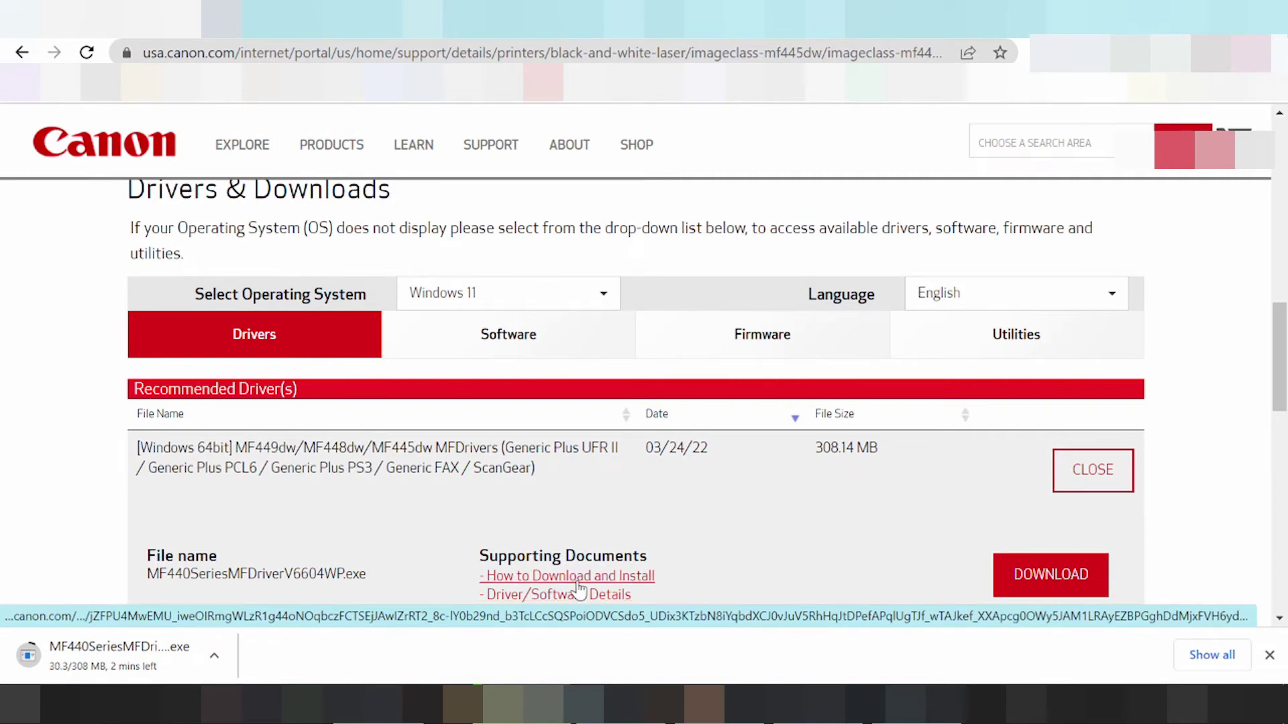
pyautogui.scroll(-3, 580, 591)
pyautogui.scroll(-5, 454, 495)
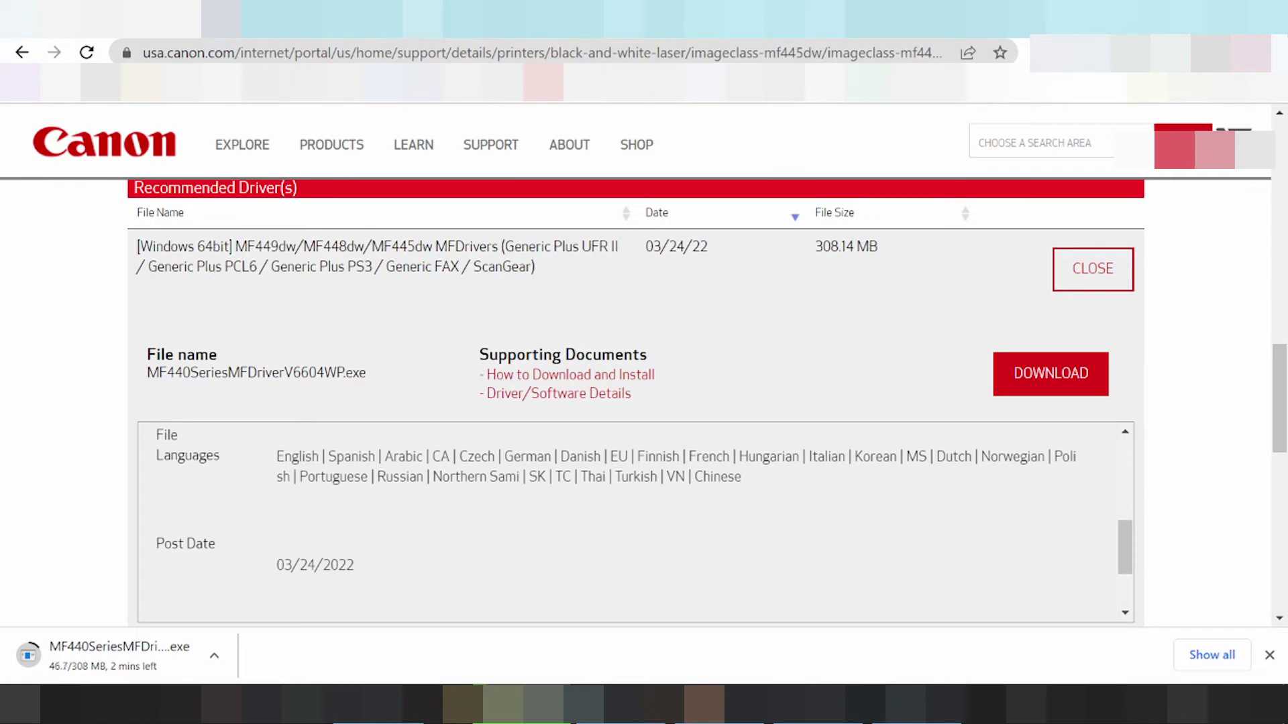
pyautogui.scroll(-2, 360, 463)
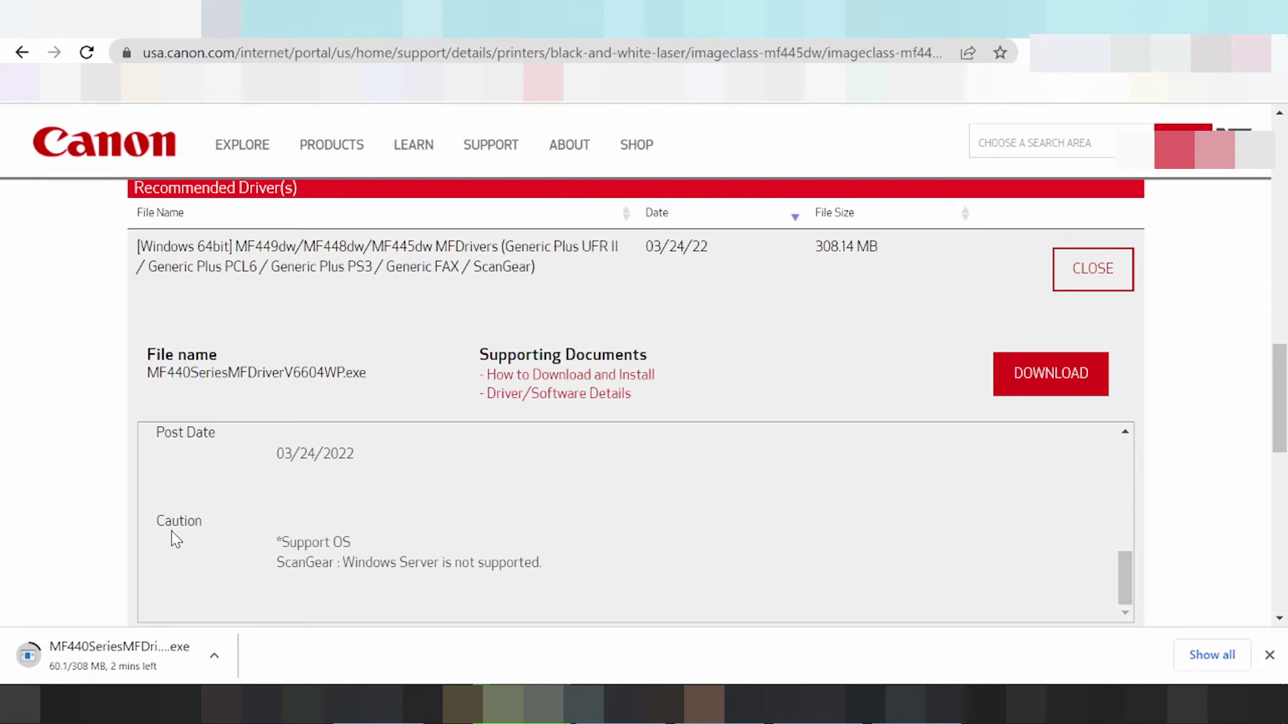
pyautogui.scroll(5, 300, 554)
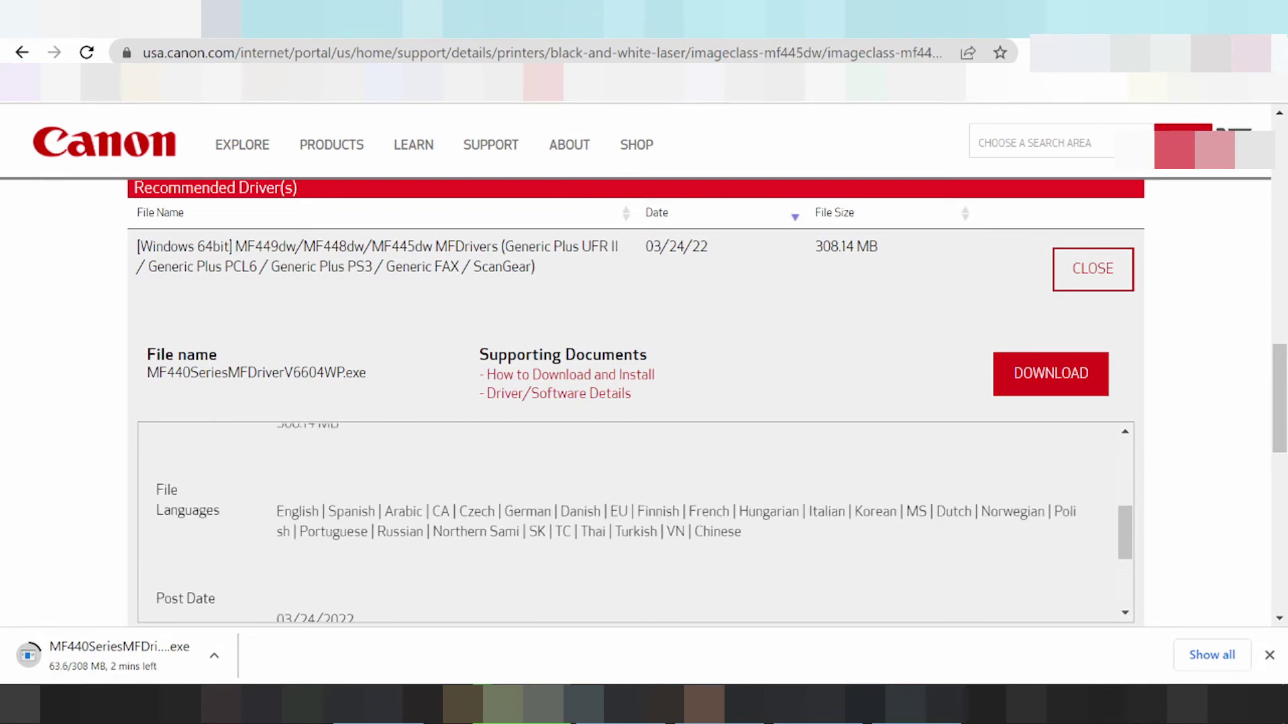
pyautogui.scroll(1, 304, 554)
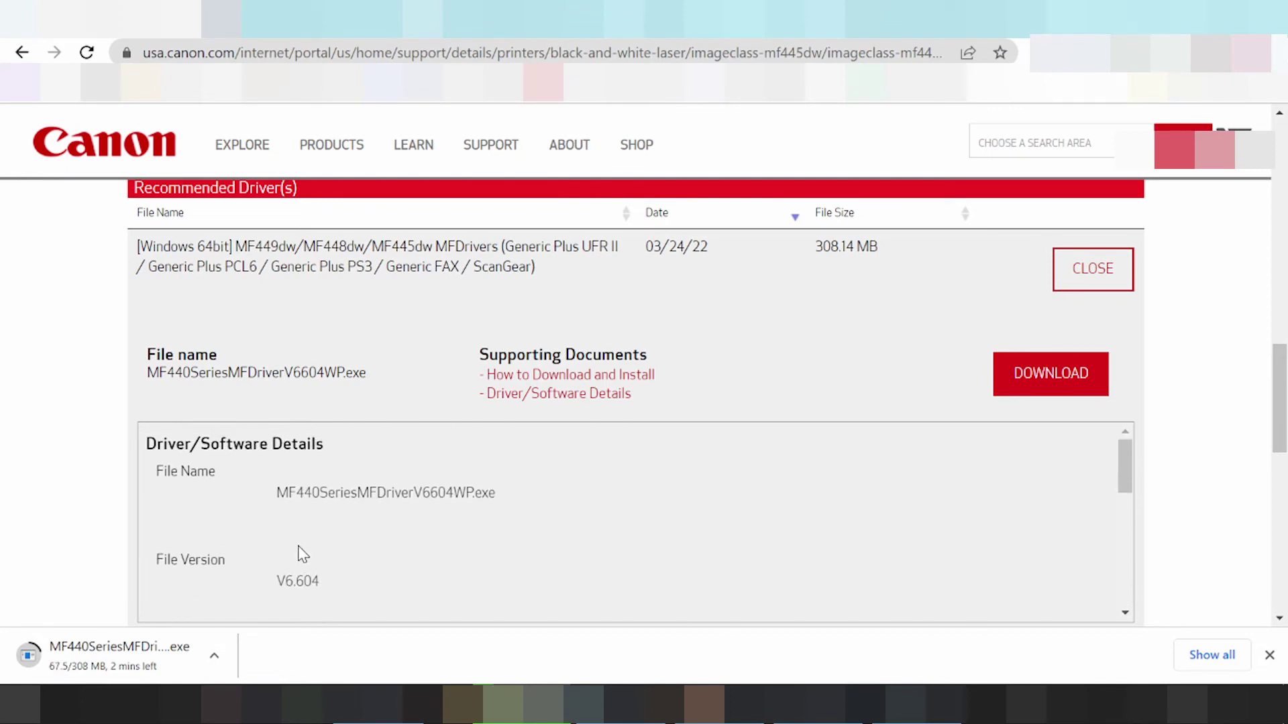
pyautogui.scroll(2, 304, 552)
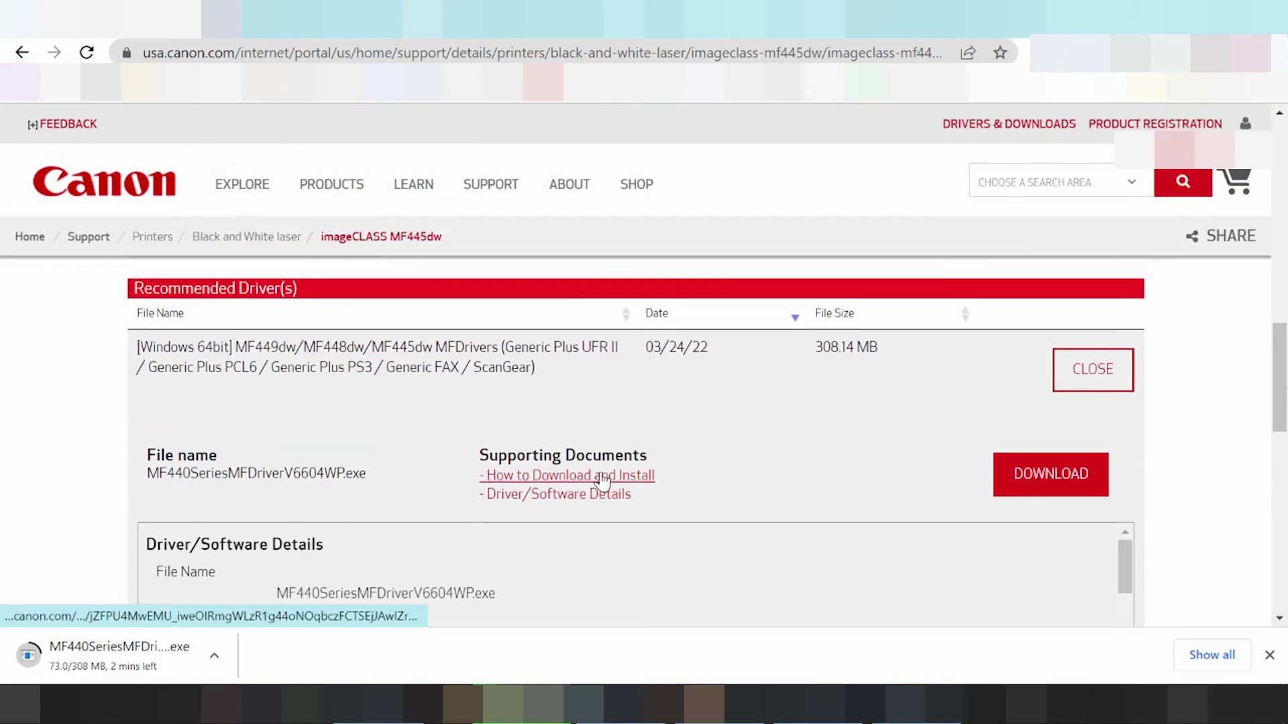